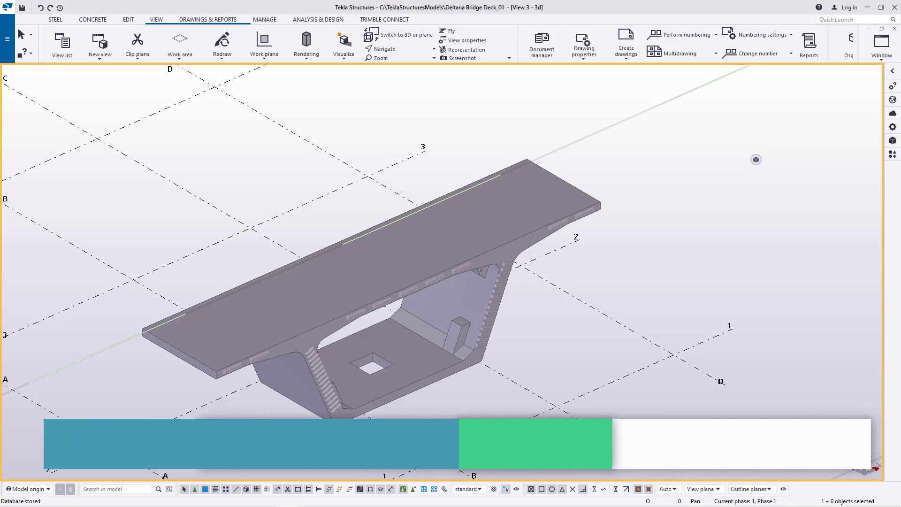
# Zoom in and out and orbit the bridge deck to view it nearly side-on.
pyautogui.scroll(4, 303, 357)
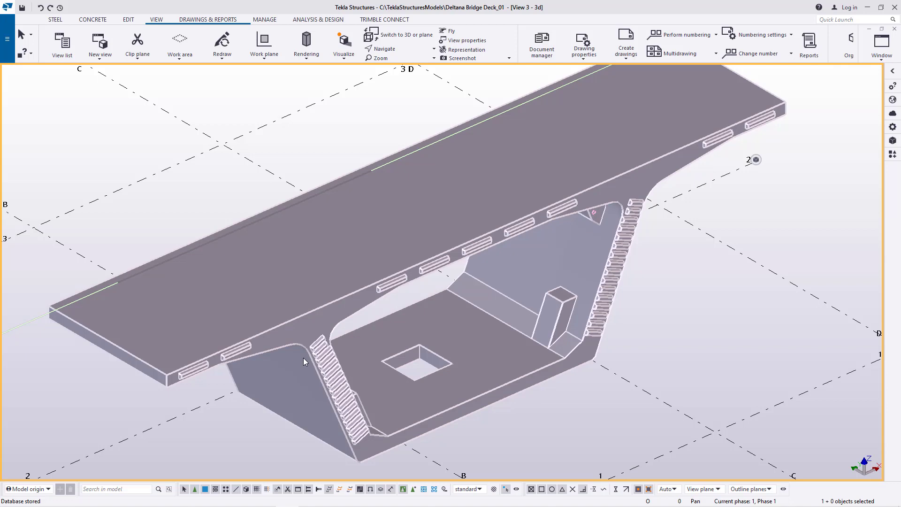
pyautogui.scroll(-2, 301, 360)
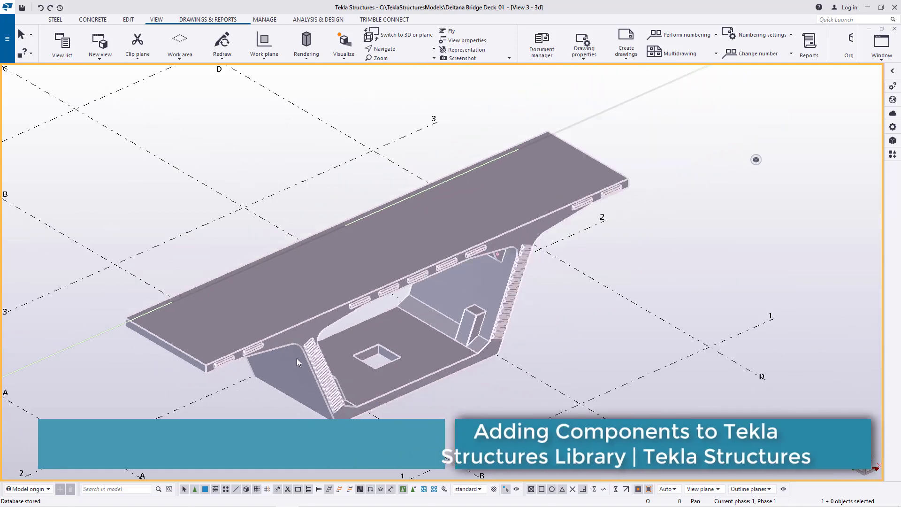
pyautogui.scroll(3, 296, 358)
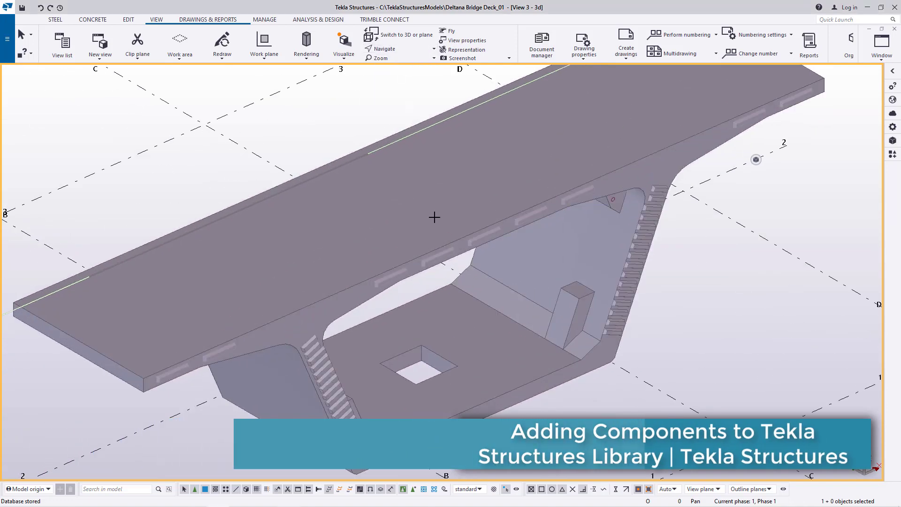
pyautogui.moveTo(411, 276)
pyautogui.keyDown('ctrl'); pyautogui.mouseDown(button='middle')
pyautogui.moveTo(520, 247)
pyautogui.moveTo(582, 255)
pyautogui.moveTo(664, 245)
pyautogui.moveTo(469, 274)
pyautogui.moveTo(429, 256)
pyautogui.mouseUp(button='middle'); pyautogui.keyUp('ctrl')
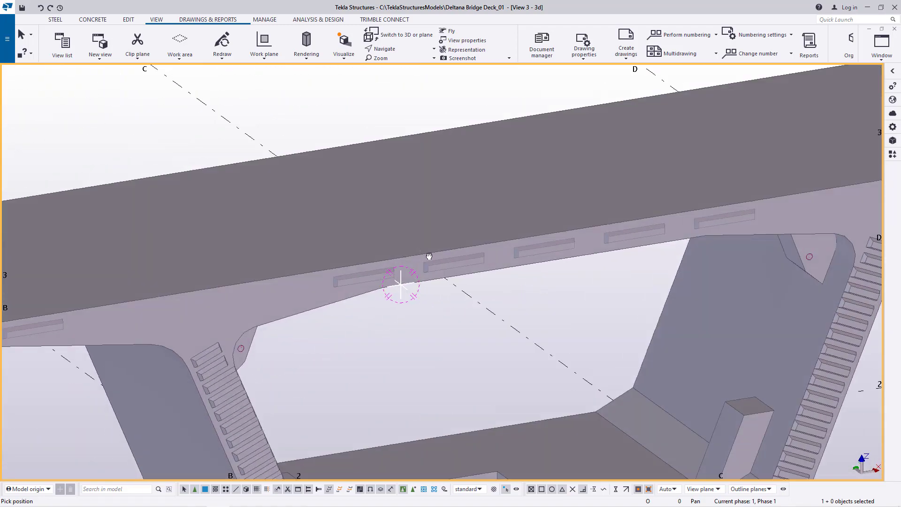
pyautogui.scroll(-2, 429, 256)
# Orbit to look down on the deck and show the Applications & components catalog.
pyautogui.rightClick(173, 114)
pyautogui.click(181, 117)
pyautogui.keyDown('ctrl'); pyautogui.moveTo(180, 117); pyautogui.dragTo(262, 251, button='middle'); pyautogui.keyUp('ctrl')
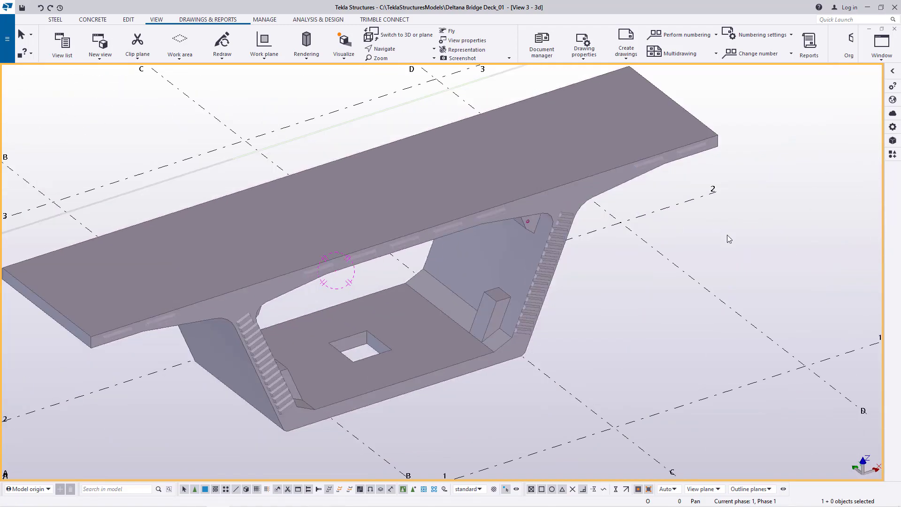
pyautogui.click(893, 154)
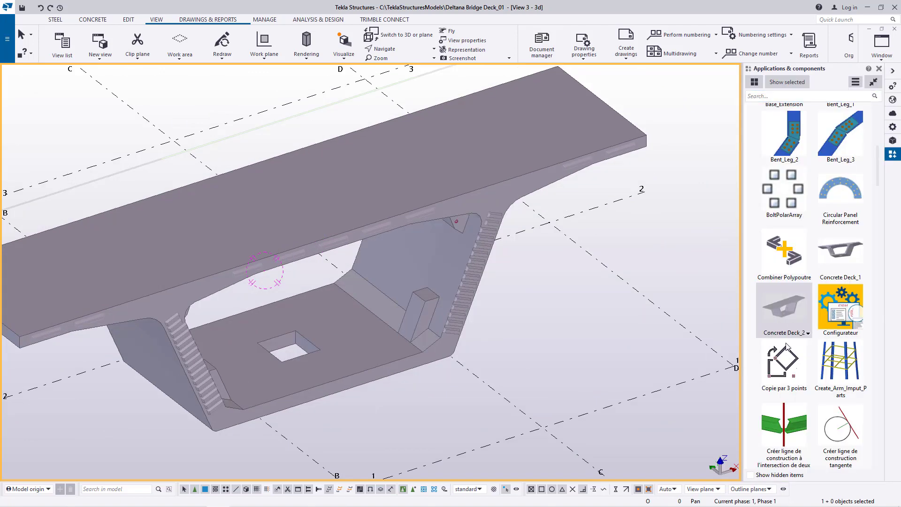
pyautogui.click(796, 329)
pyautogui.scroll(-5, 322, 237)
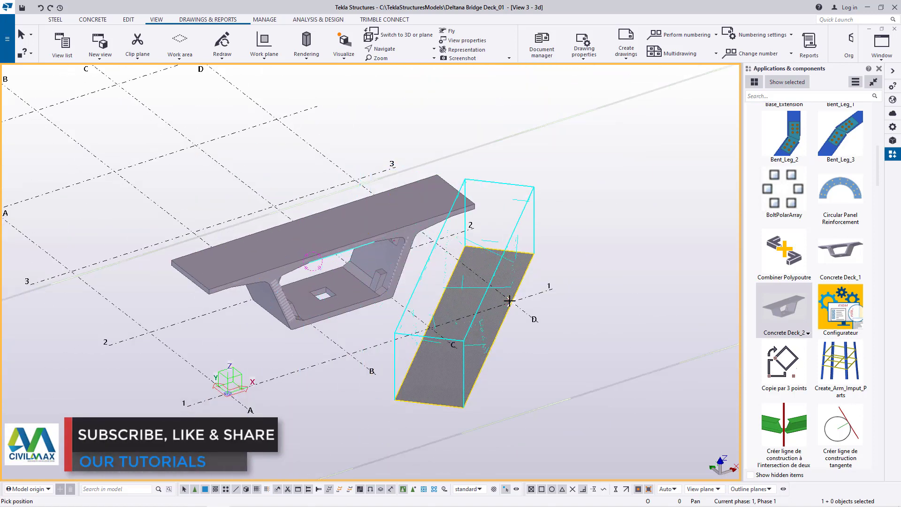
pyautogui.click(511, 301)
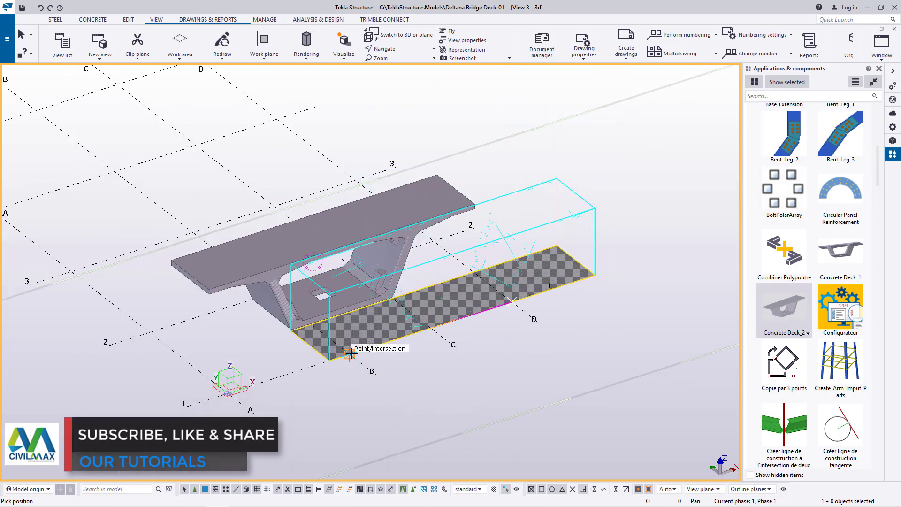
pyautogui.click(351, 353)
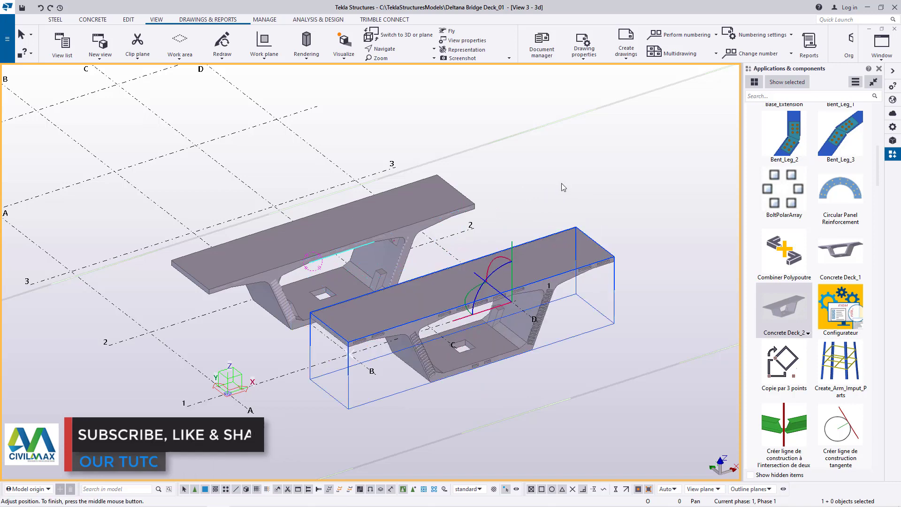
pyautogui.scroll(3, 535, 311)
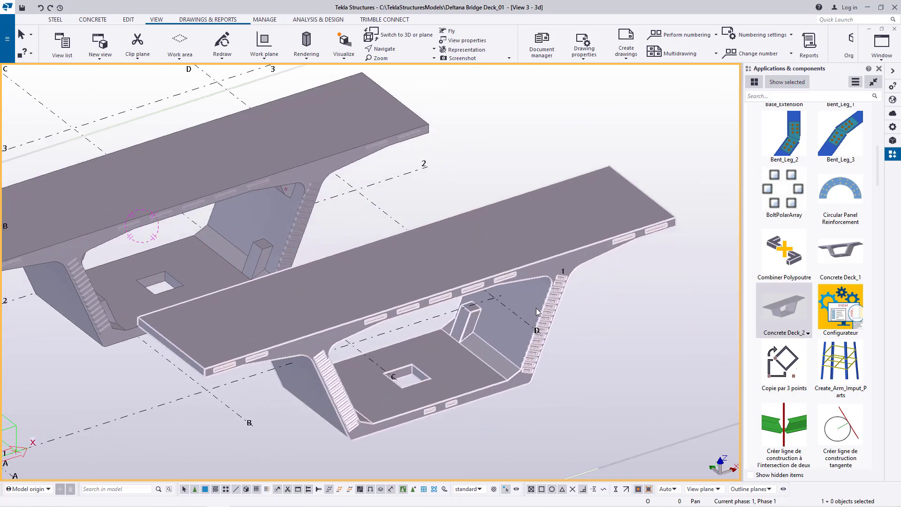
pyautogui.scroll(-2, 428, 319)
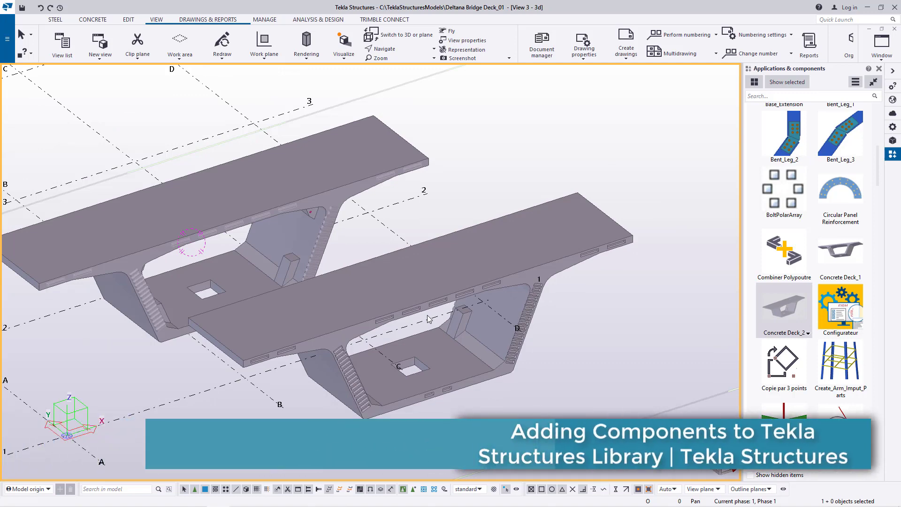
pyautogui.click(512, 311)
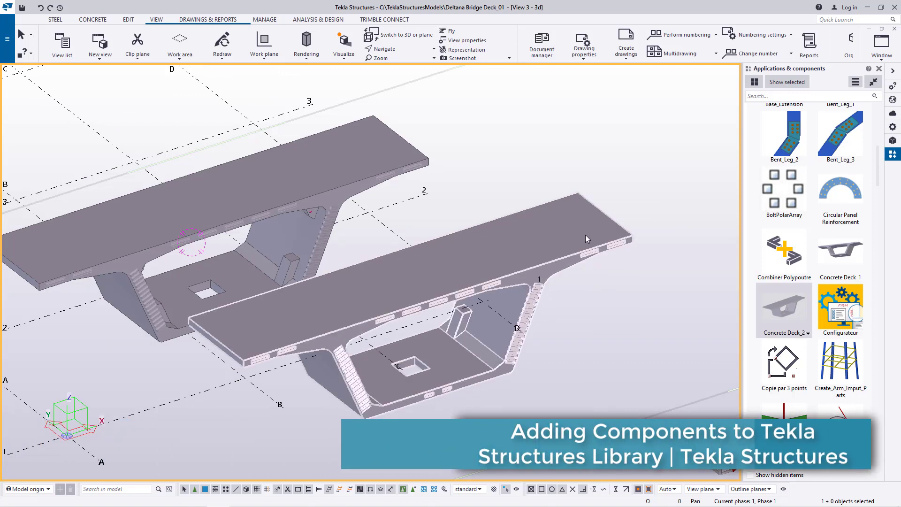
pyautogui.press('Escape')
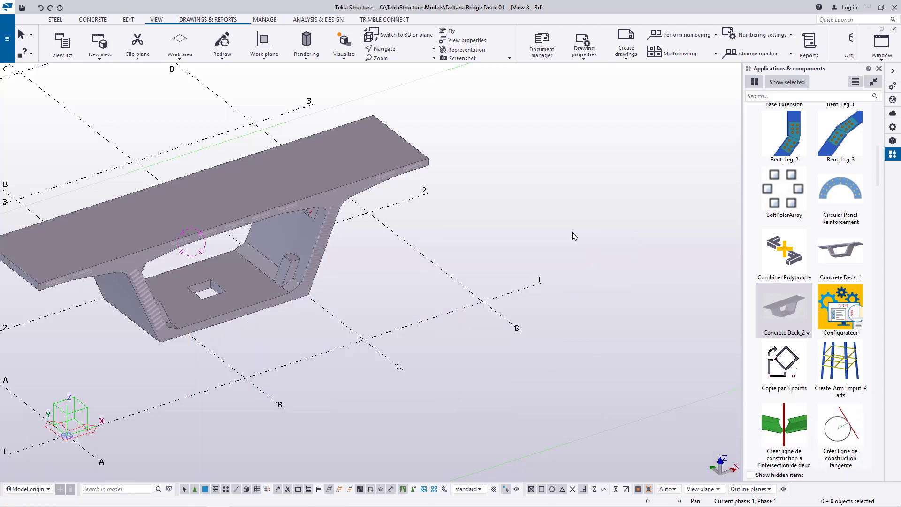
pyautogui.scroll(-1, 549, 276)
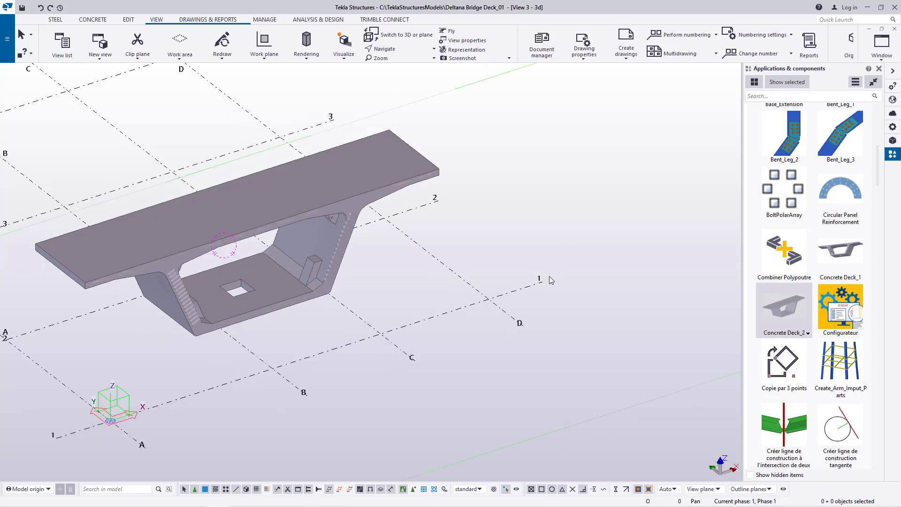
pyautogui.scroll(4, 272, 230)
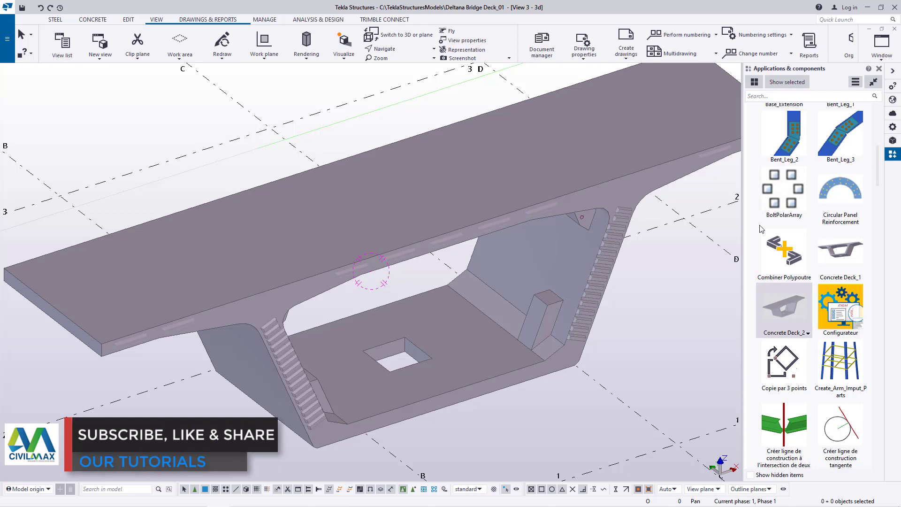
# Add a new catalog group named 'Custom Component', fixing typos in the name before confirming.
pyautogui.rightClick(756, 131)
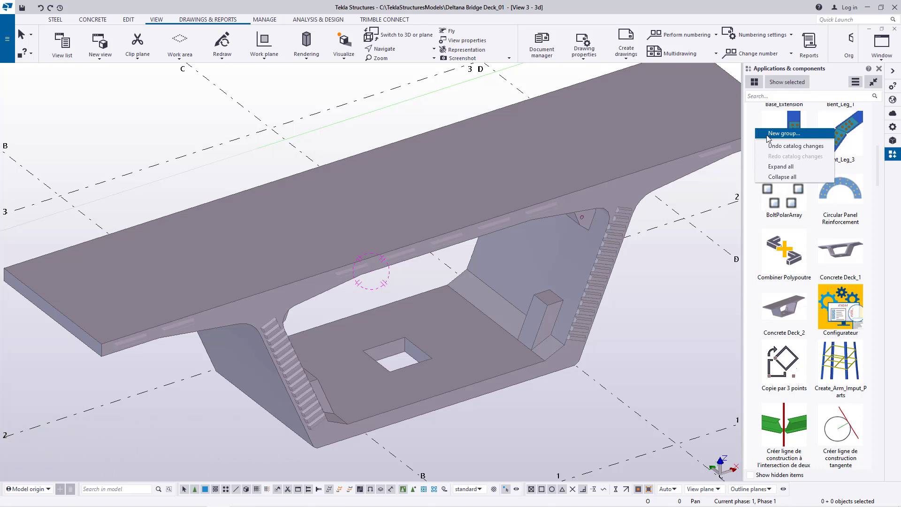
pyautogui.click(770, 137)
pyautogui.moveTo(390, 243); pyautogui.dragTo(329, 245)
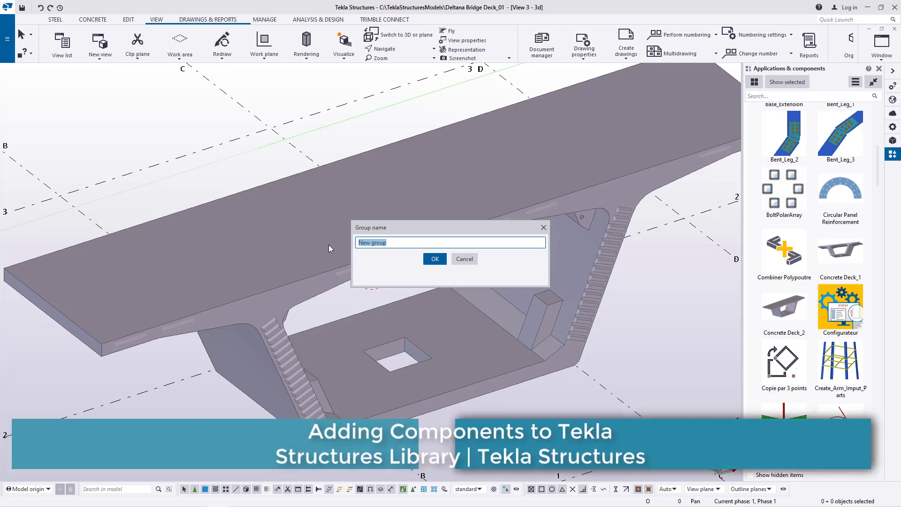
pyautogui.write('Como')
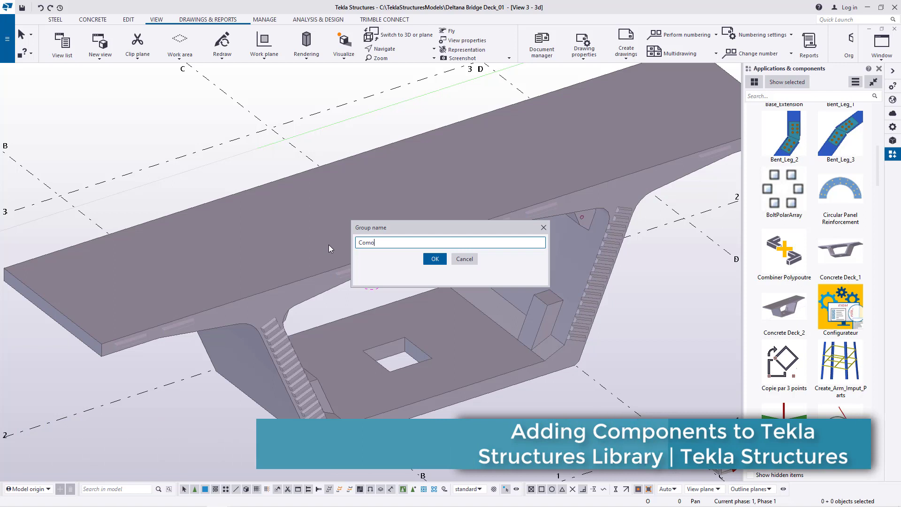
pyautogui.press('BackSpace')
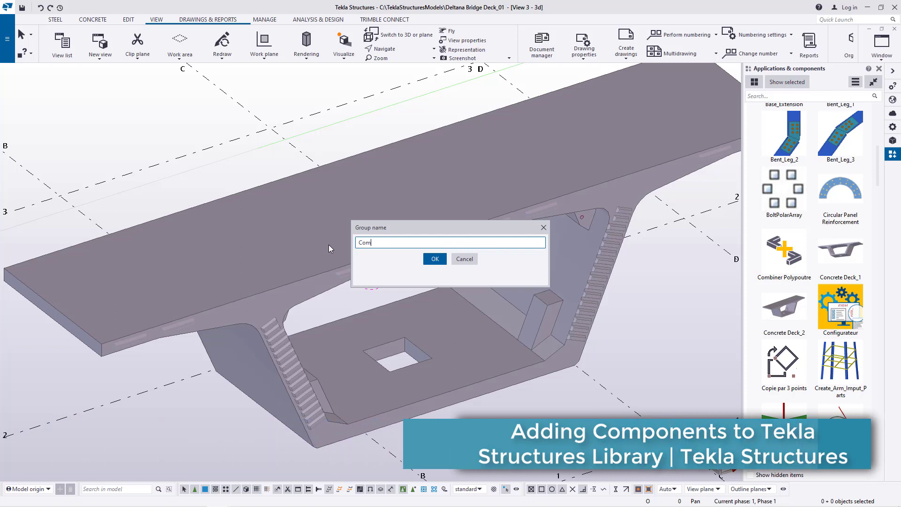
pyautogui.write('po')
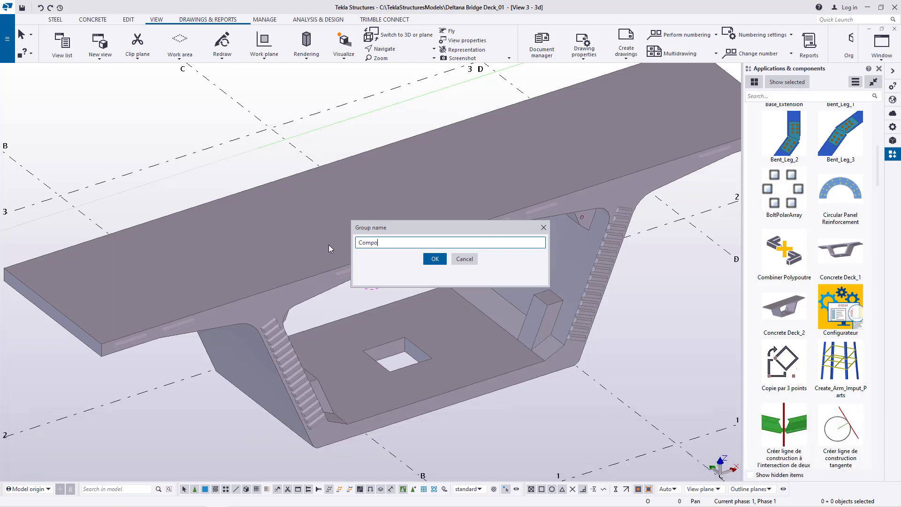
pyautogui.write('nent')
pyautogui.write('C')
pyautogui.write('u')
pyautogui.write('stom')
pyautogui.write('ponet')
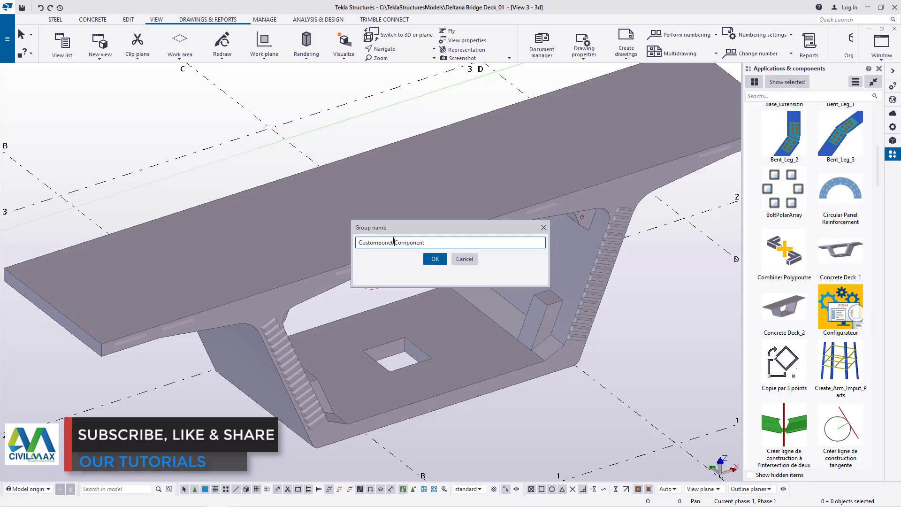
pyautogui.press('BackSpace')
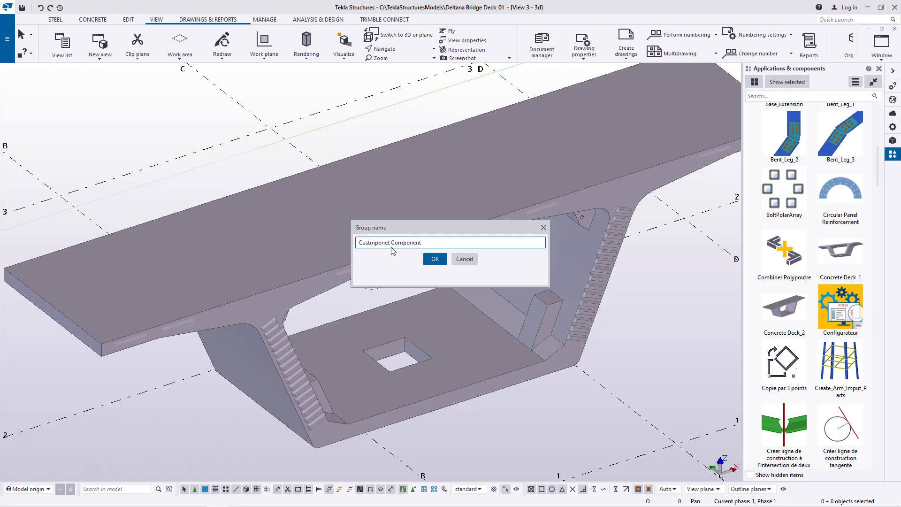
pyautogui.press('Delete')
pyautogui.press('Delete')
pyautogui.press('Delete')
pyautogui.press('Delete')
pyautogui.press('Delete')
pyautogui.press('Delete')
pyautogui.write('om')
pyautogui.click(437, 261)
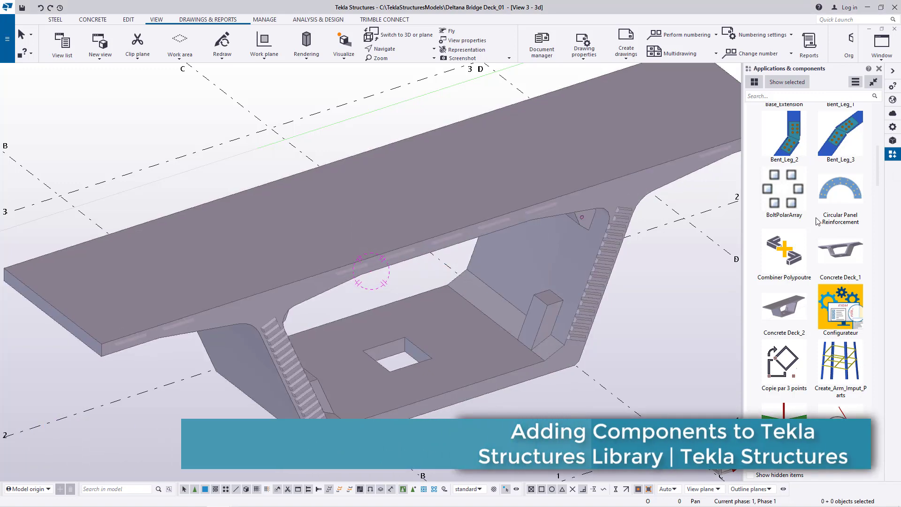
# Launch the Custom Component Wizard from the catalog panel menu and move it into view.
pyautogui.scroll(-2, 297, 274)
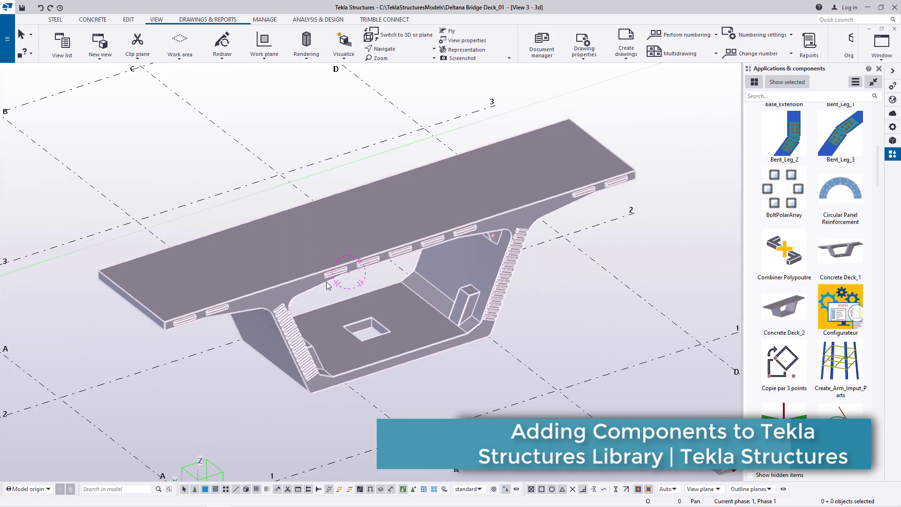
pyautogui.click(856, 82)
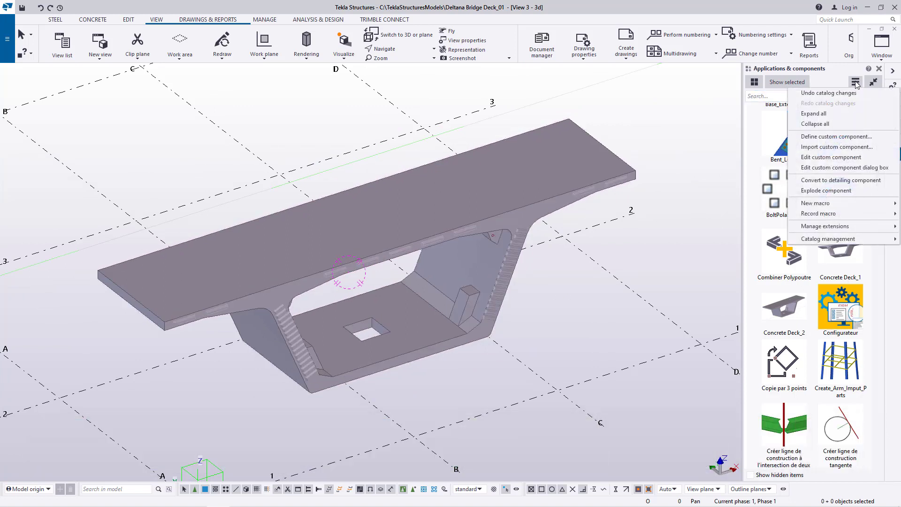
pyautogui.click(852, 140)
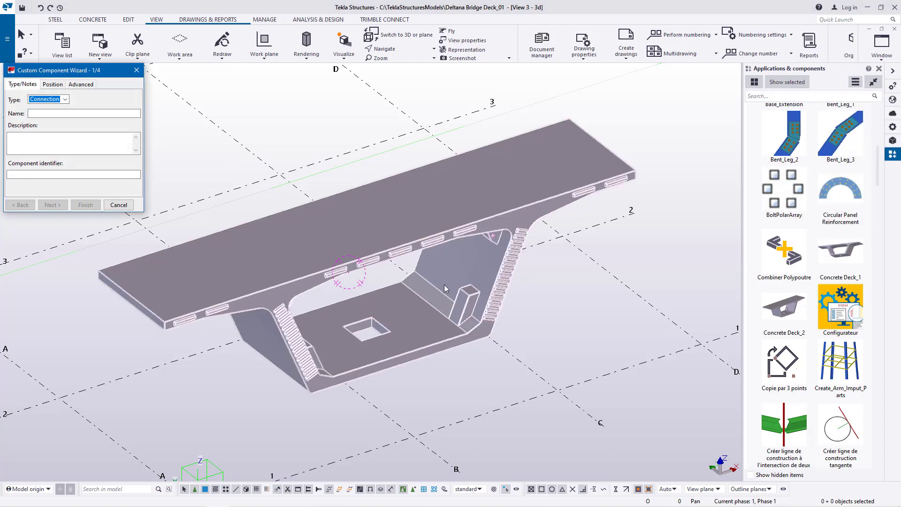
pyautogui.moveTo(98, 75); pyautogui.dragTo(160, 95)
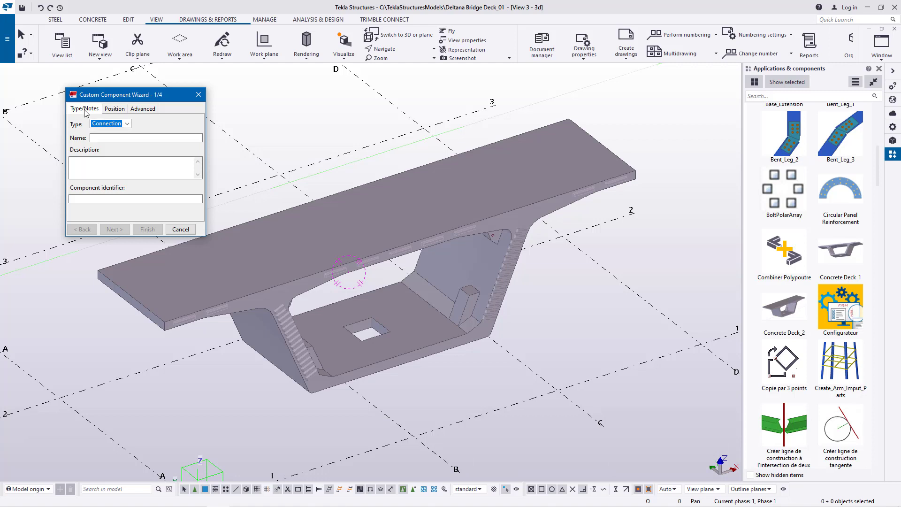
# Set the component type to Part and review the Position and Advanced settings.
pyautogui.click(127, 124)
pyautogui.click(106, 157)
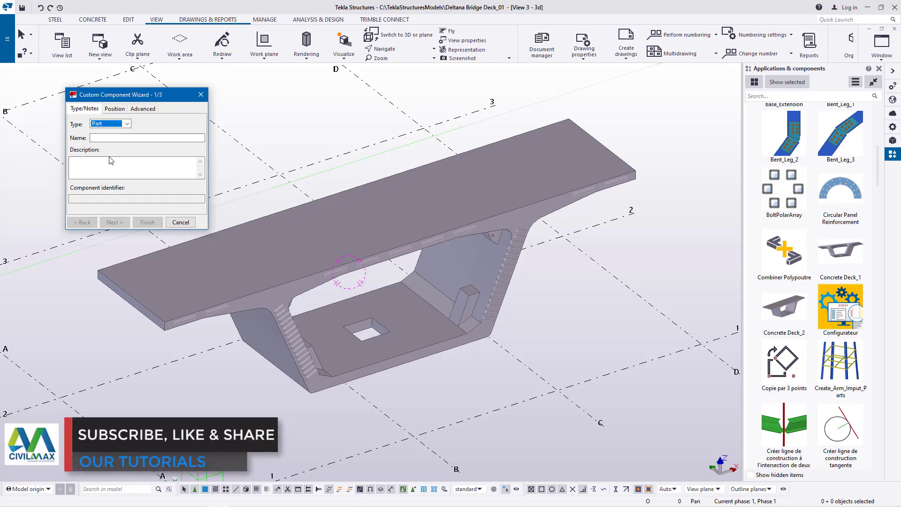
pyautogui.click(114, 109)
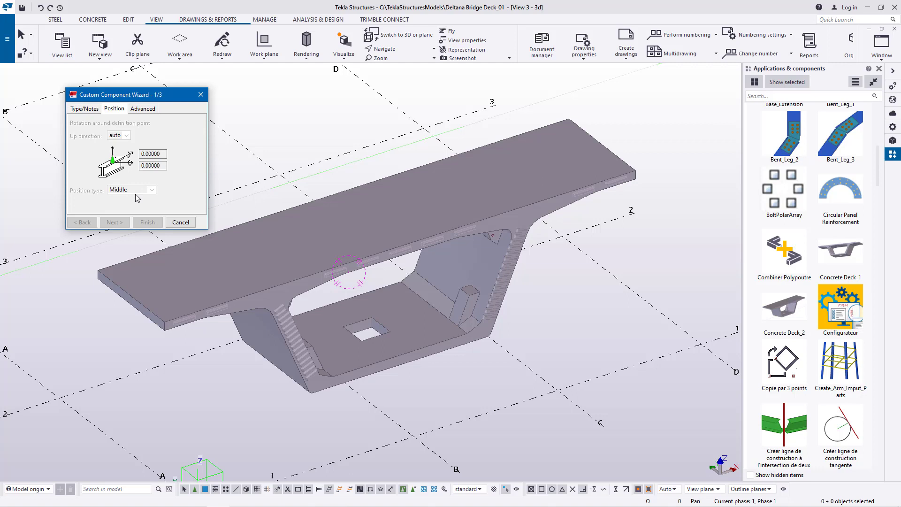
pyautogui.click(142, 109)
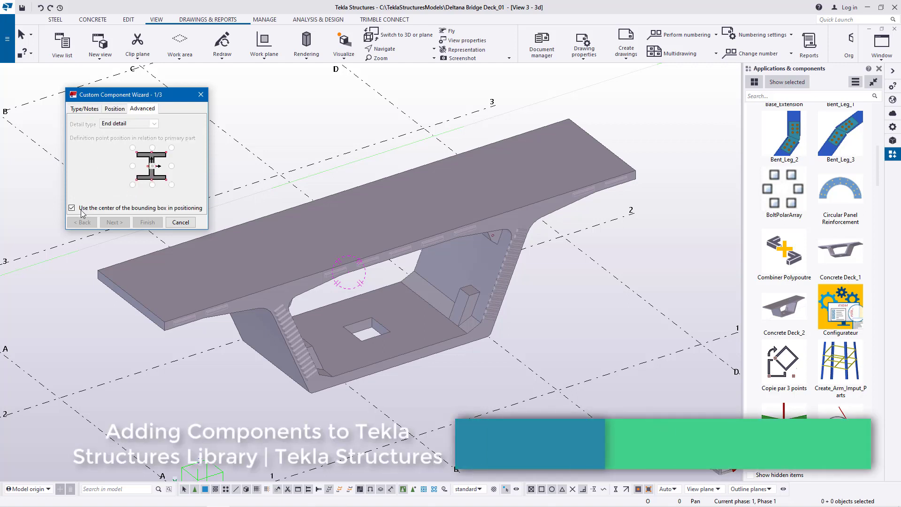
pyautogui.click(86, 111)
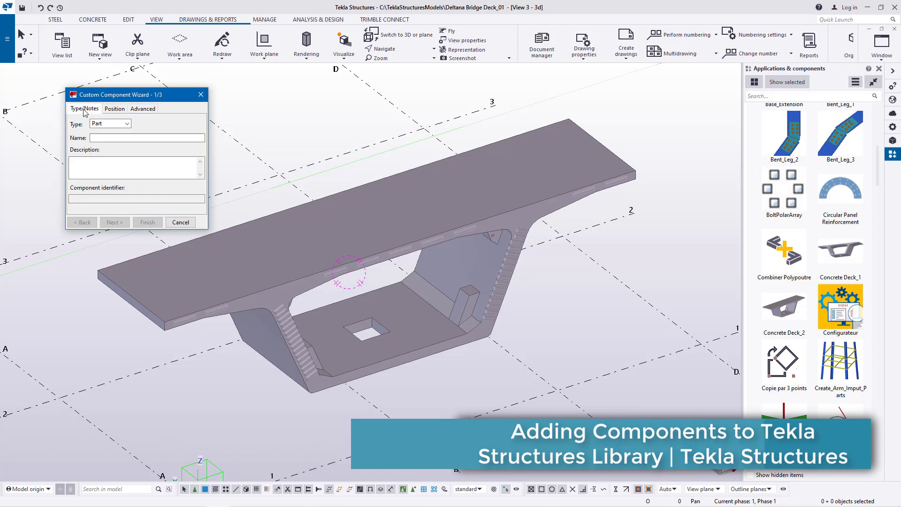
# Name the custom component 'Concrete Deck_3' and continue to object selection.
pyautogui.click(113, 137)
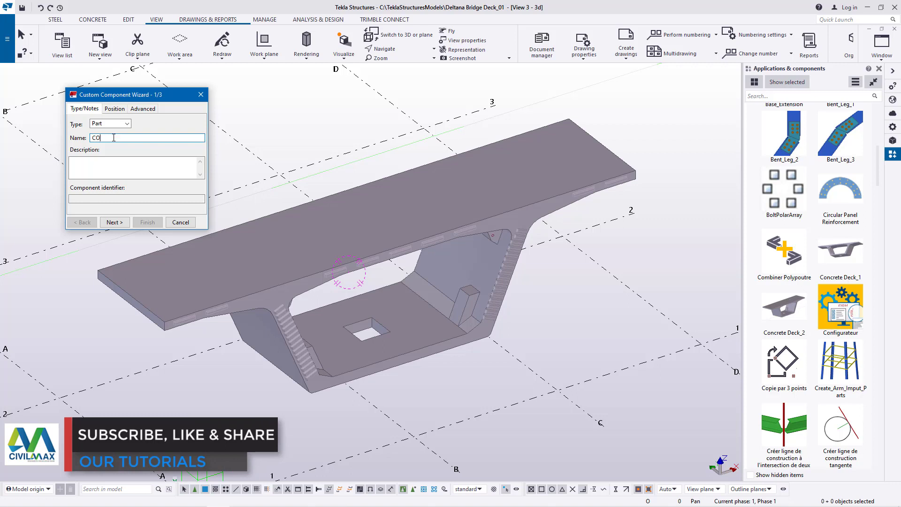
pyautogui.write('on')
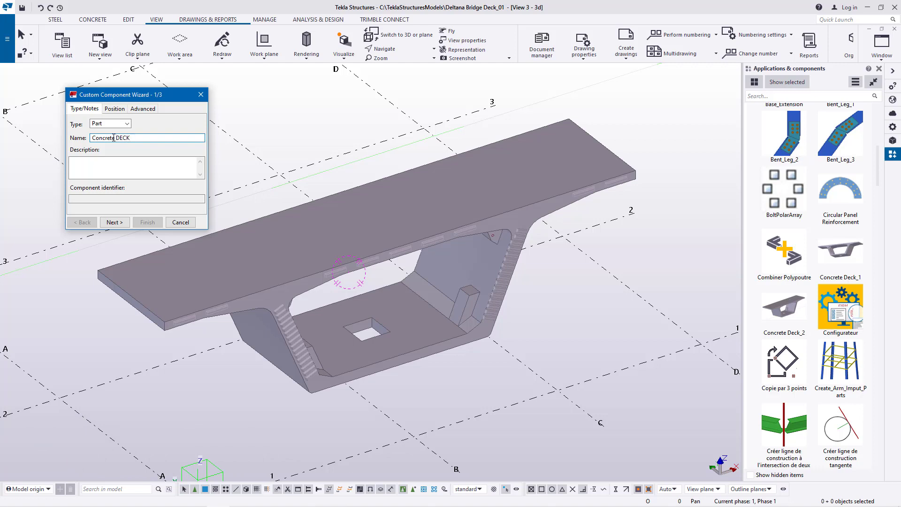
pyautogui.write('crete Deck_')
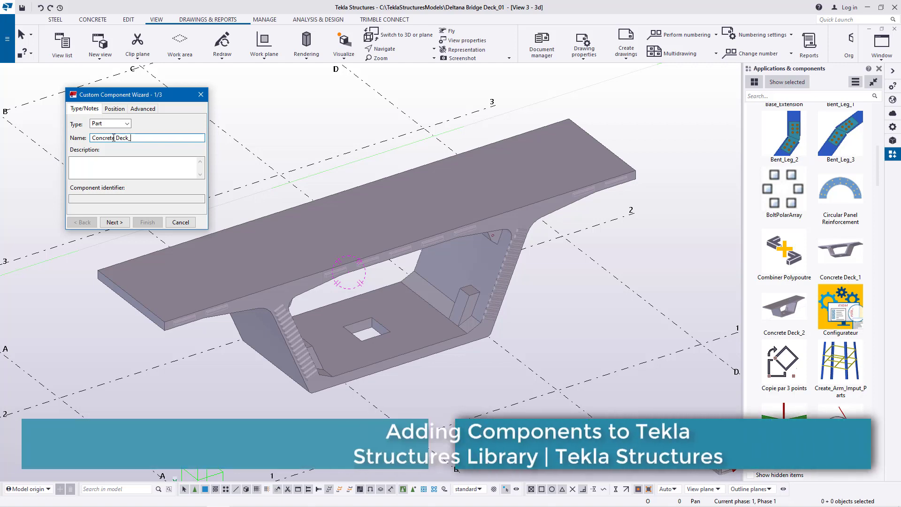
pyautogui.write('3')
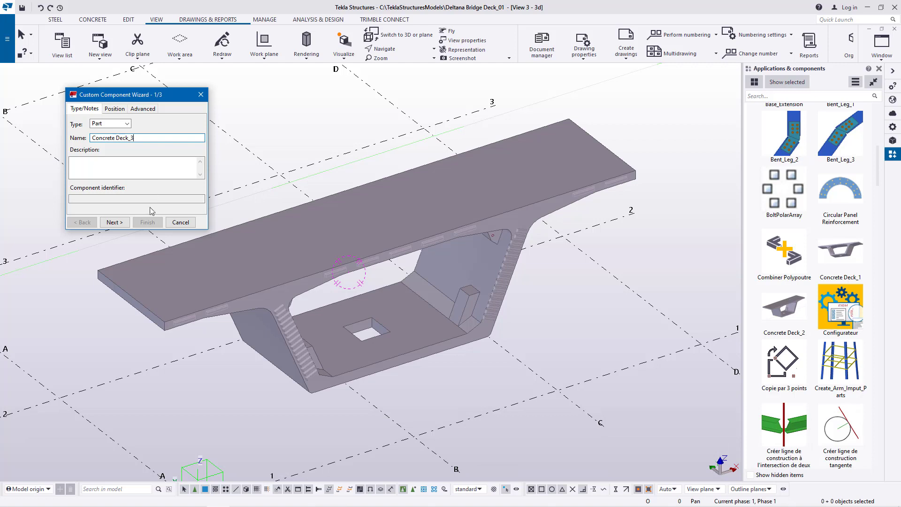
pyautogui.click(114, 222)
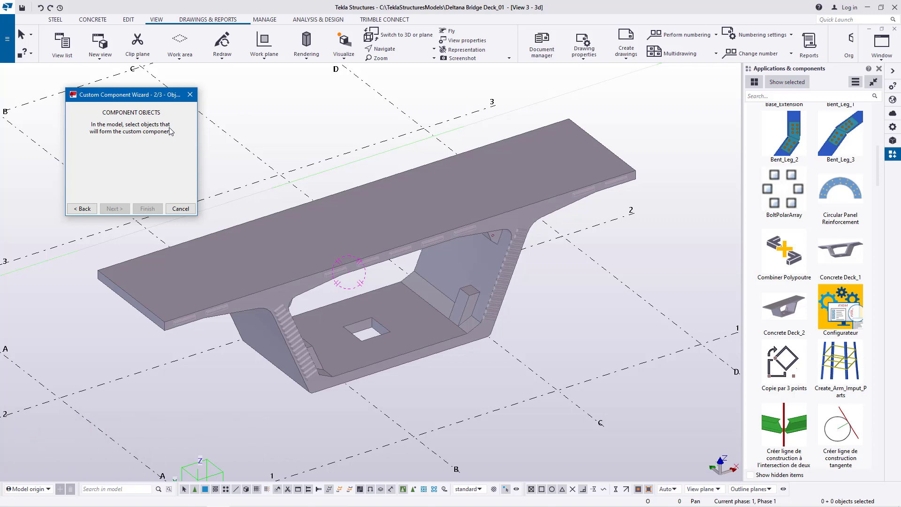
# Box-select the entire box-girder deck as the component's objects and continue to positioning.
pyautogui.scroll(-3, 522, 230)
pyautogui.moveTo(618, 134); pyautogui.dragTo(213, 374)
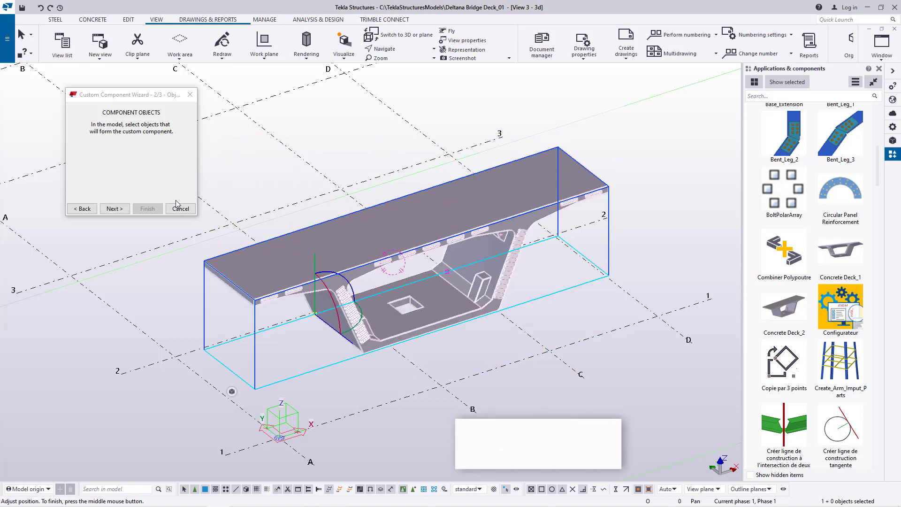
pyautogui.click(115, 208)
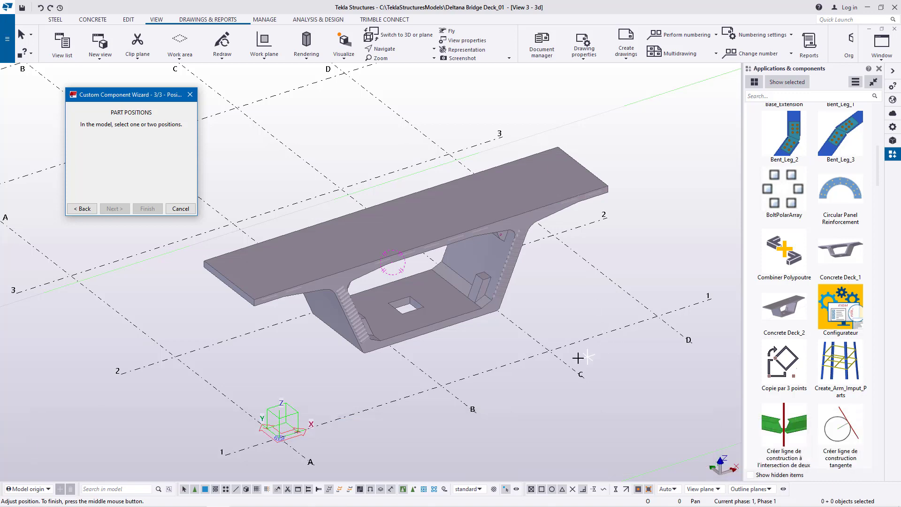
# Pick the mid point of the deck's lower bottom edge as the part position.
pyautogui.scroll(3, 423, 345)
pyautogui.scroll(5, 583, 268)
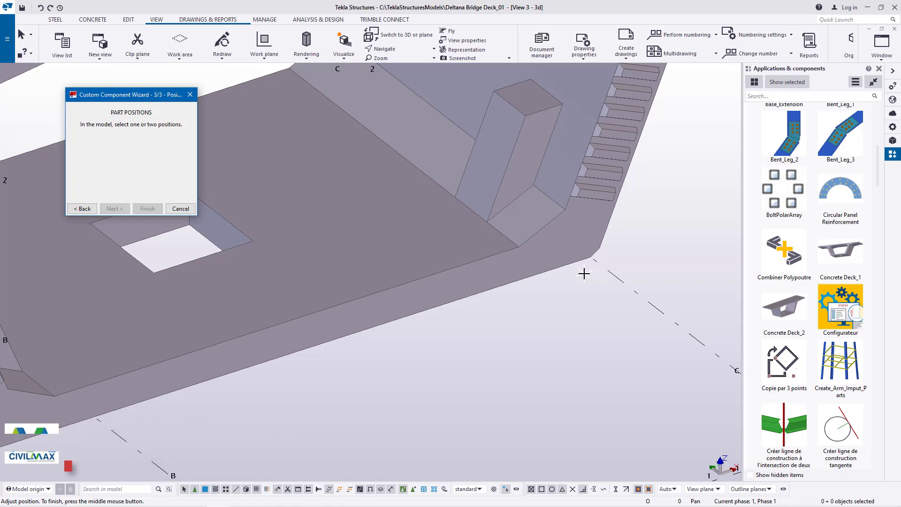
pyautogui.scroll(2, 594, 262)
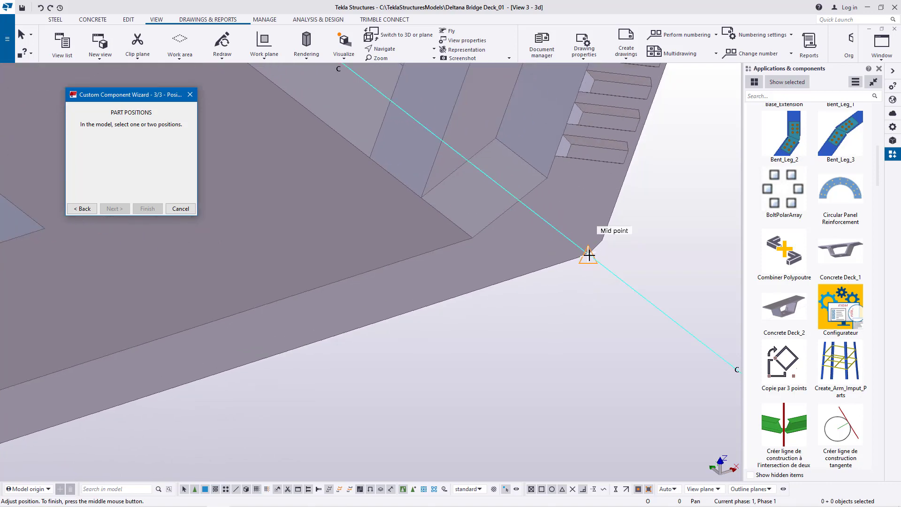
pyautogui.click(589, 256)
pyautogui.scroll(-3, 610, 202)
pyautogui.scroll(-2, 639, 184)
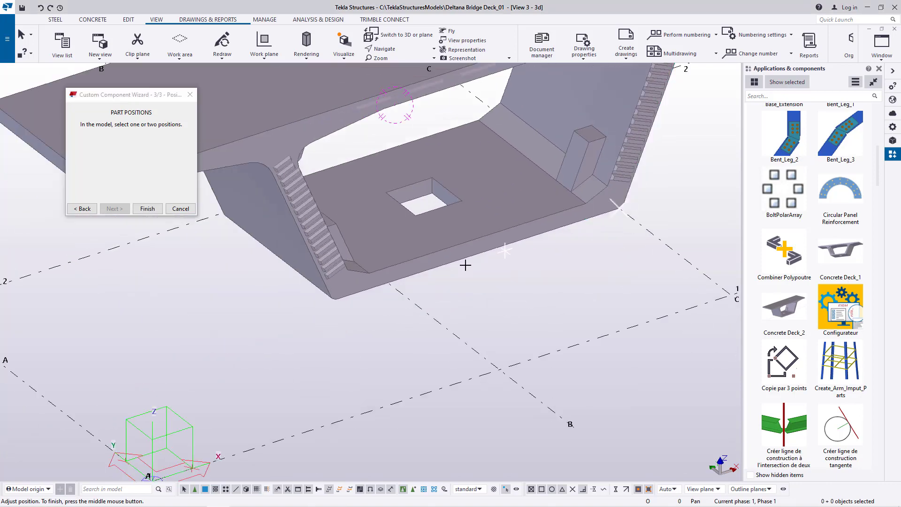
pyautogui.scroll(6, 338, 303)
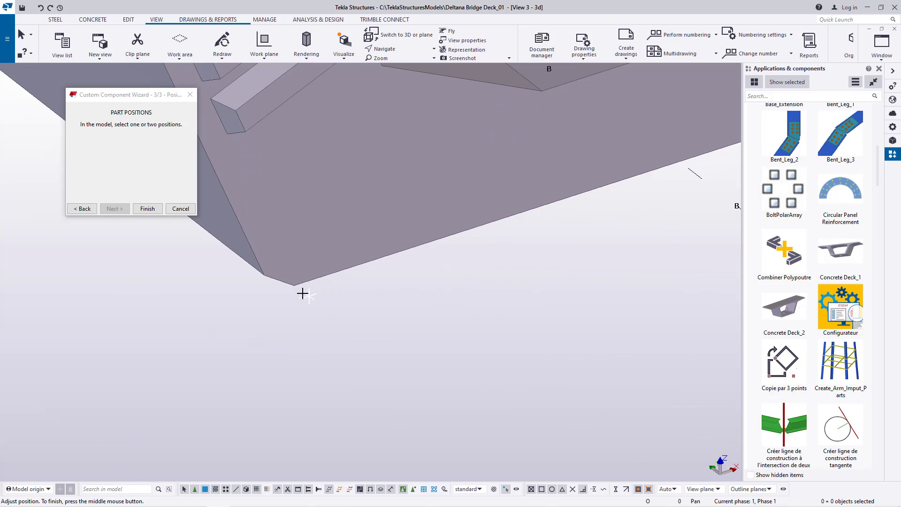
pyautogui.keyDown('ctrl'); pyautogui.moveTo(294, 285); pyautogui.dragTo(335, 329, button='middle'); pyautogui.keyUp('ctrl')
pyautogui.scroll(-6, 286, 324)
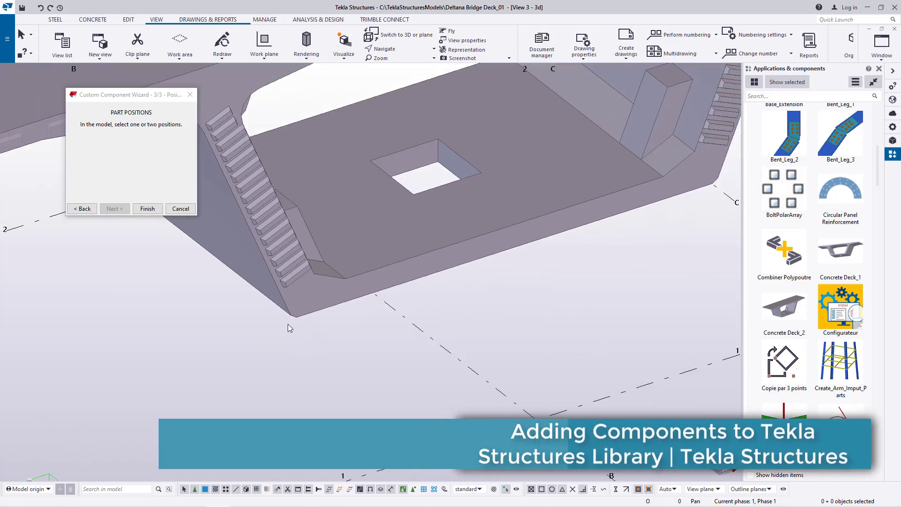
# Finish Concrete Deck_3 and place one instance at a grid intersection beside the deck.
pyautogui.click(157, 212)
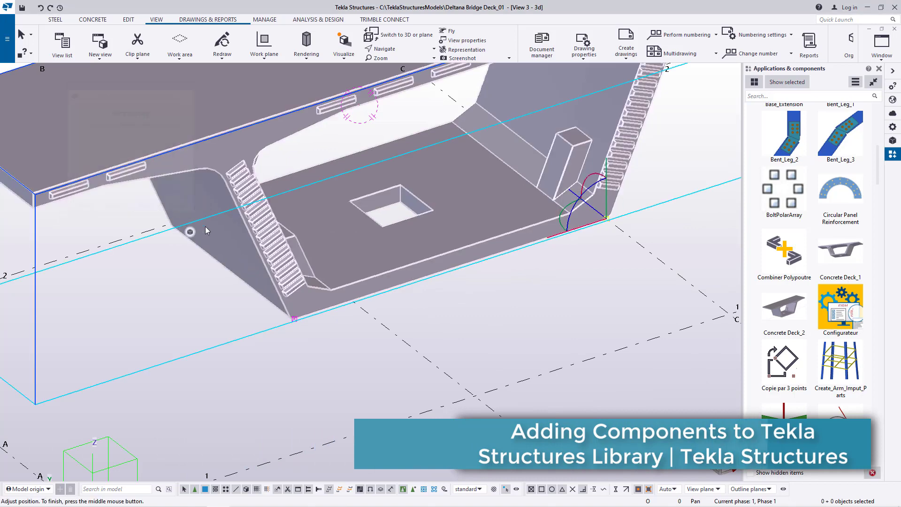
pyautogui.scroll(-3, 268, 291)
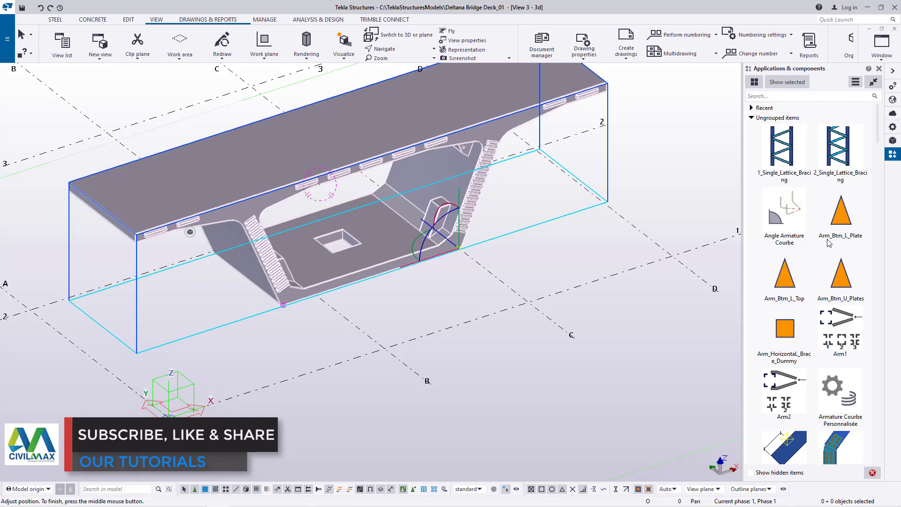
pyautogui.scroll(-10, 829, 243)
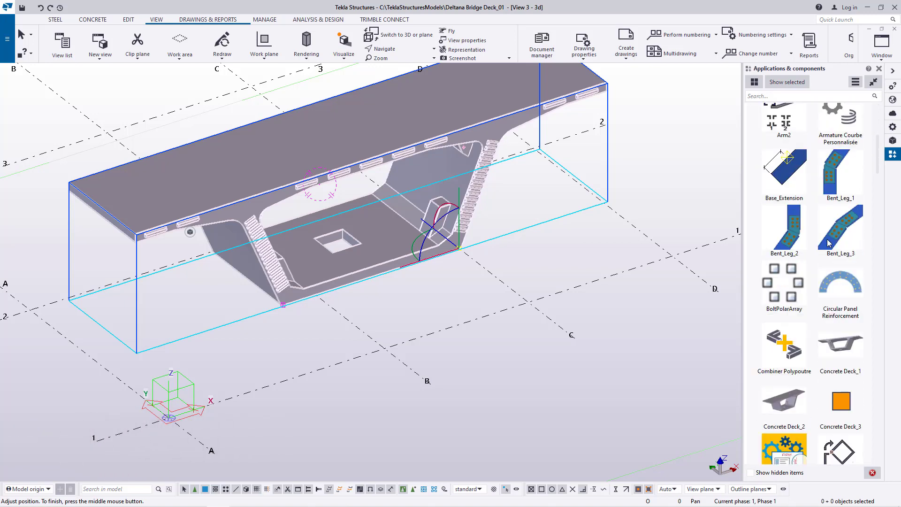
pyautogui.click(842, 357)
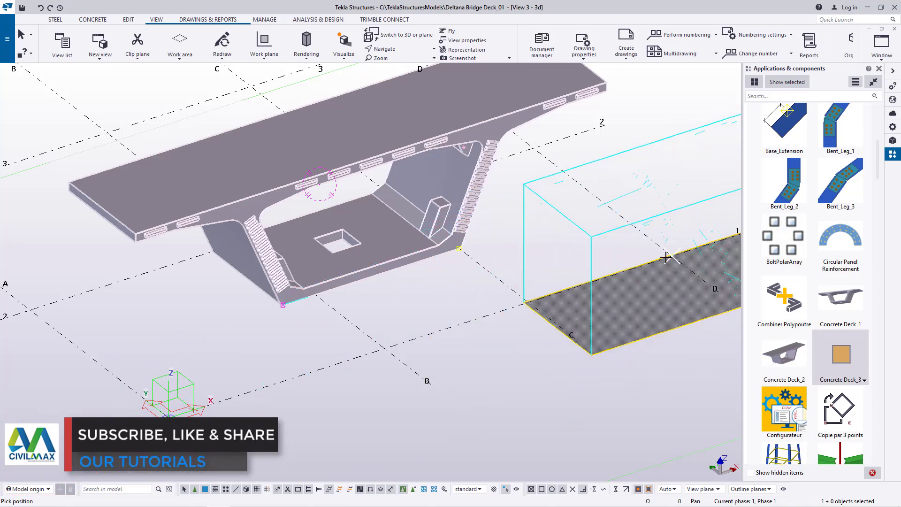
pyautogui.click(383, 348)
# Interrupt the component placement after checking the inserted copy.
pyautogui.keyDown('ctrl'); pyautogui.moveTo(383, 347); pyautogui.dragTo(349, 298, button='middle'); pyautogui.keyUp('ctrl')
pyautogui.rightClick(599, 140)
pyautogui.click(621, 147)
# Delete the trial second deck and collapse the Applications & components panel.
pyautogui.scroll(1, 649, 220)
pyautogui.scroll(2, 649, 219)
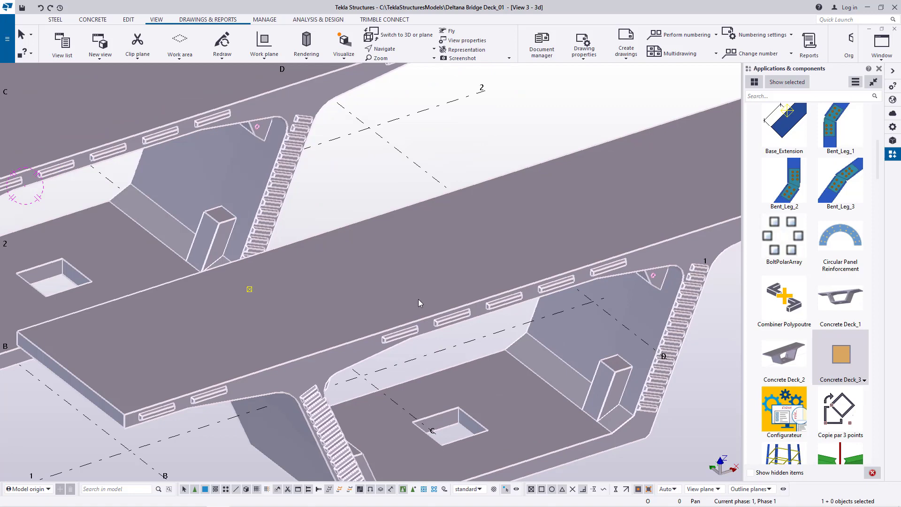
pyautogui.scroll(-2, 290, 317)
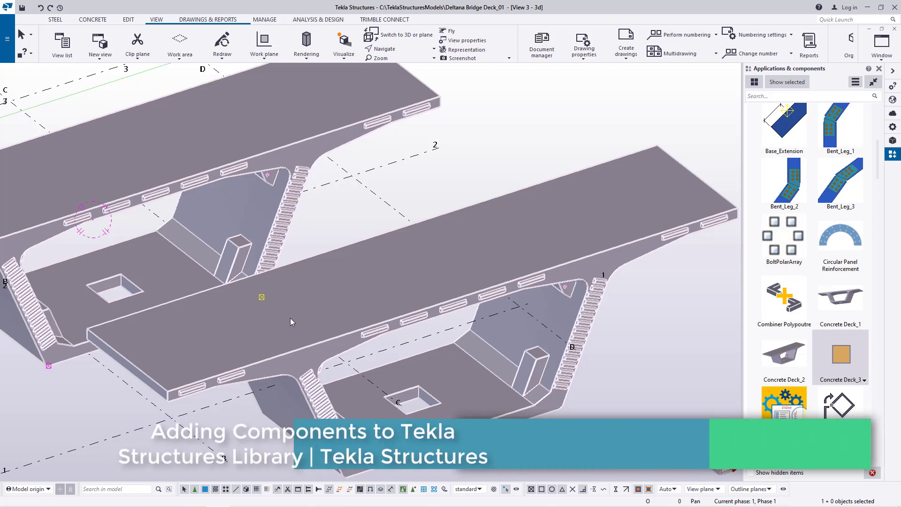
pyautogui.keyDown('ctrl'); pyautogui.moveTo(290, 317); pyautogui.dragTo(617, 218, button='middle'); pyautogui.keyUp('ctrl')
pyautogui.click(619, 217)
pyautogui.press('Delete')
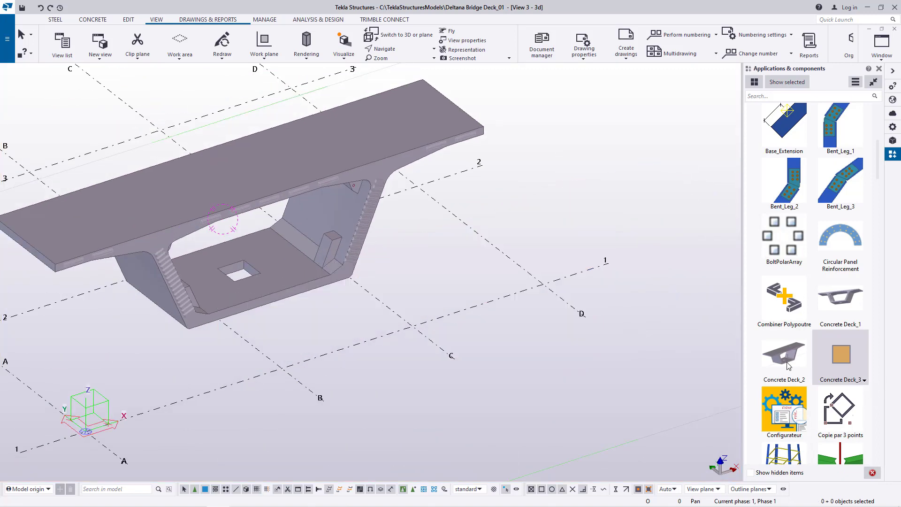
pyautogui.scroll(3, 615, 306)
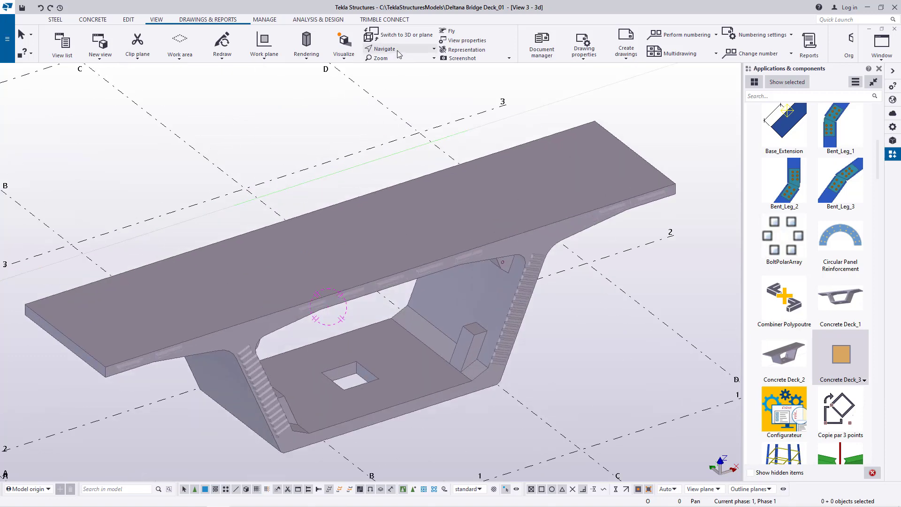
pyautogui.click(893, 70)
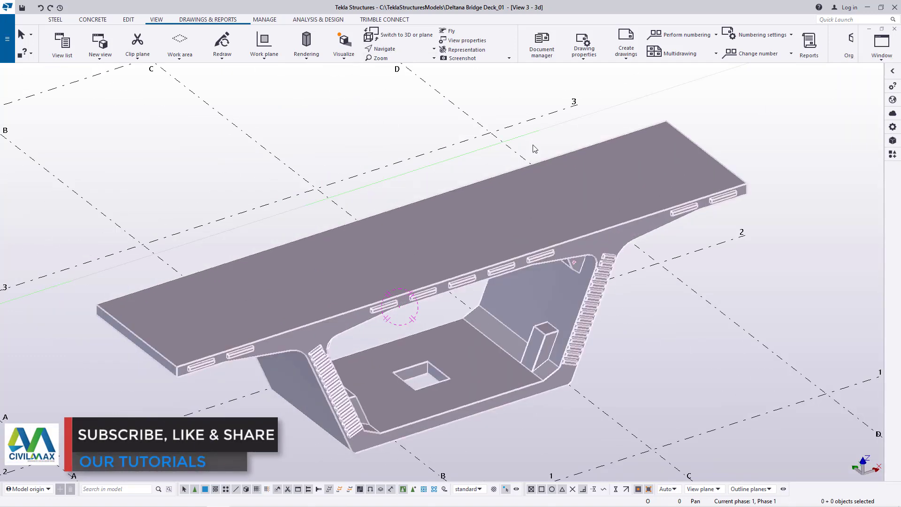
# Rotate the model to a near-side elevation of the deck and zoom out for a screenshot.
pyautogui.click(404, 49)
pyautogui.click(409, 73)
pyautogui.moveTo(507, 260); pyautogui.dragTo(399, 307)
pyautogui.scroll(-2, 399, 307)
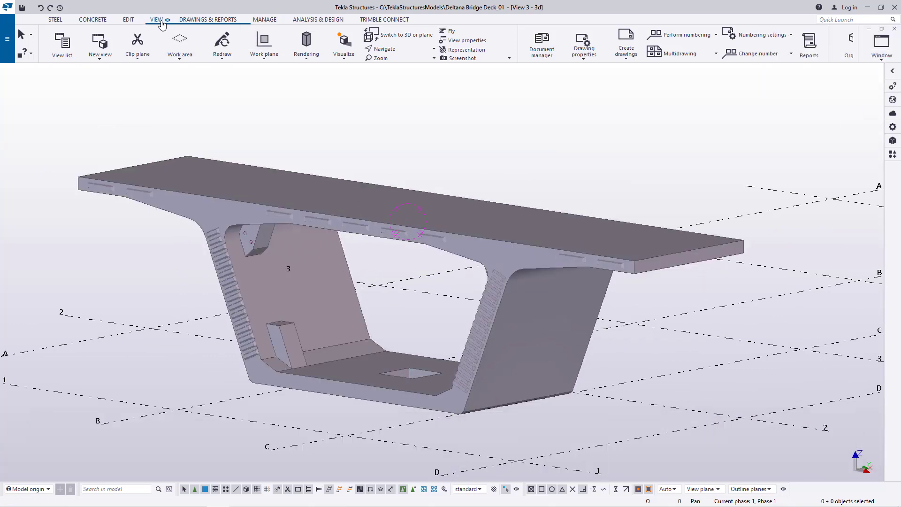
pyautogui.click(509, 59)
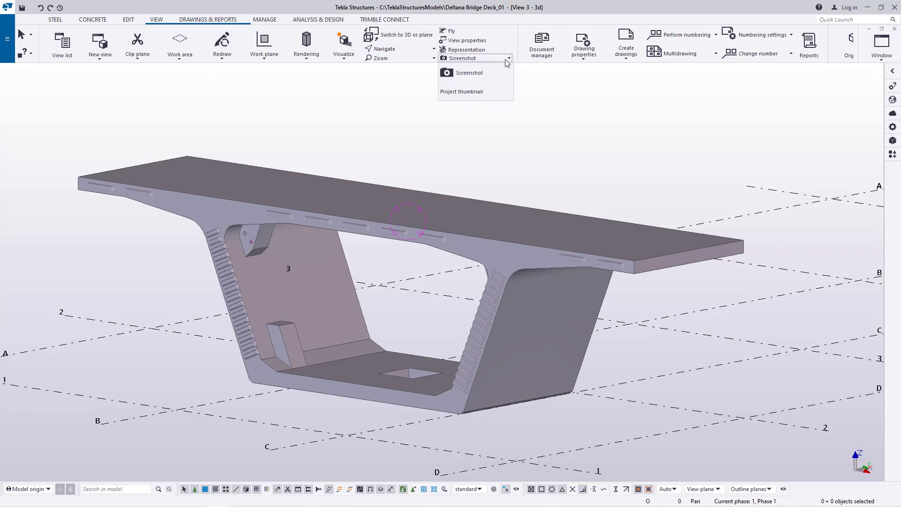
# Set up a rendered, print-to-file screenshot and pick View_03 window_1 as the view to capture.
pyautogui.click(481, 74)
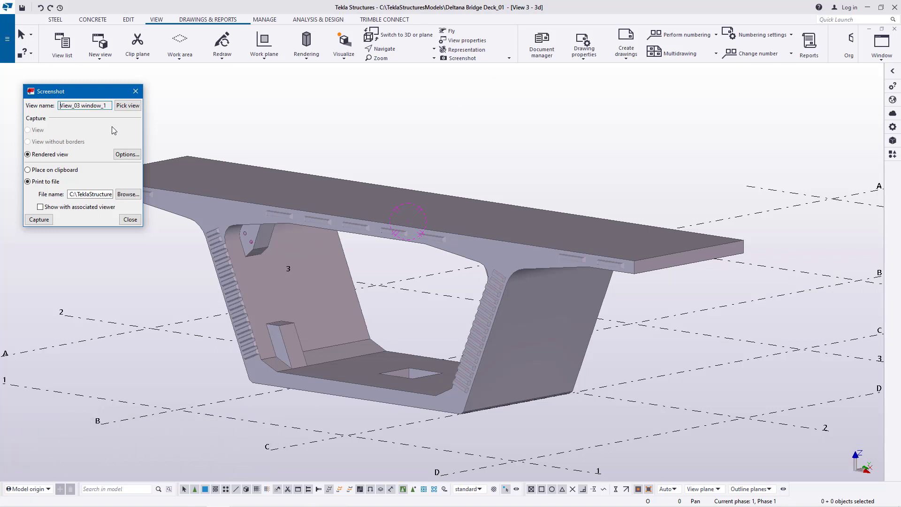
pyautogui.click(128, 154)
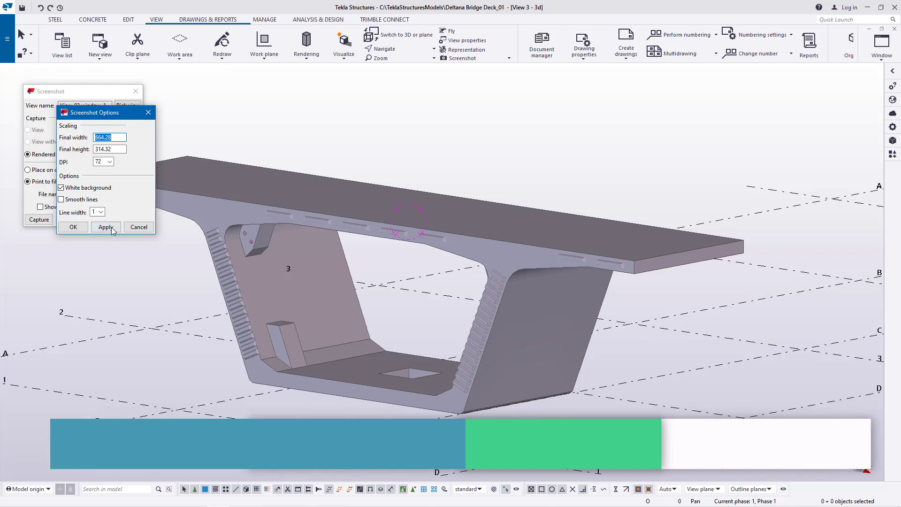
pyautogui.click(73, 227)
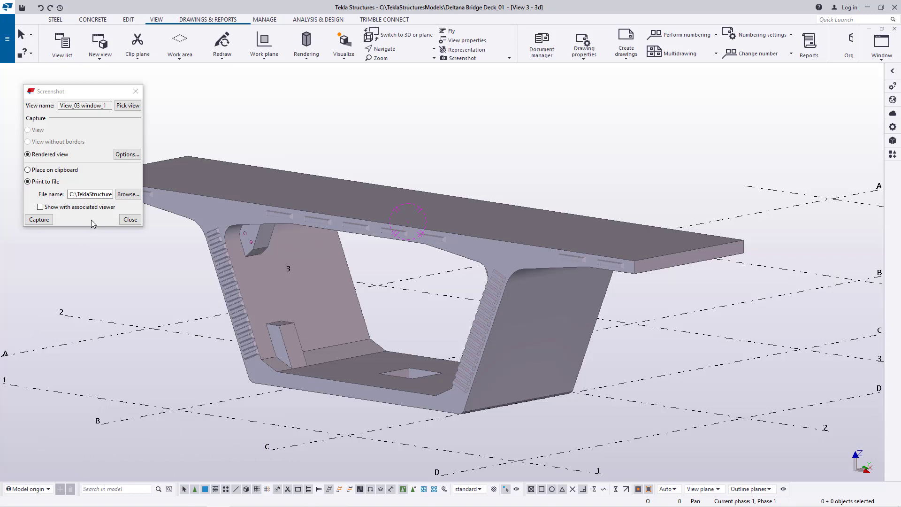
pyautogui.click(127, 105)
pyautogui.click(395, 282)
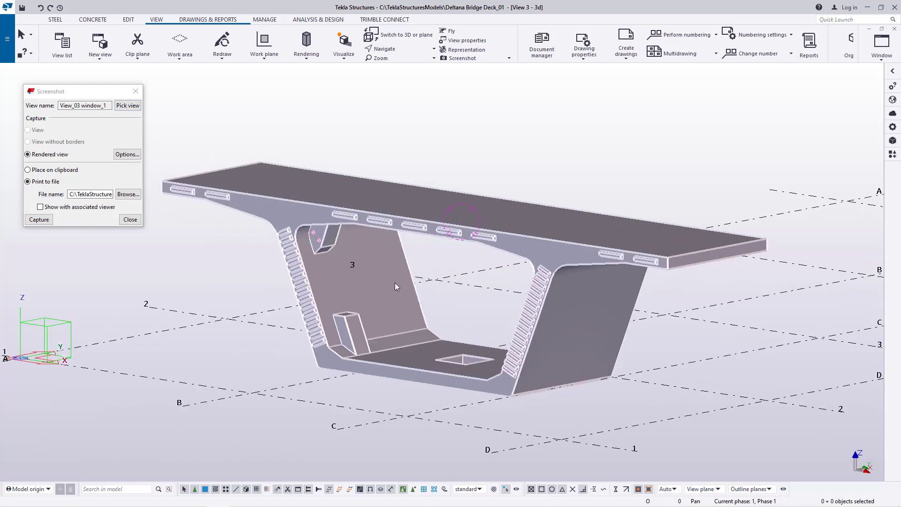
pyautogui.scroll(-2, 392, 283)
pyautogui.scroll(3, 393, 350)
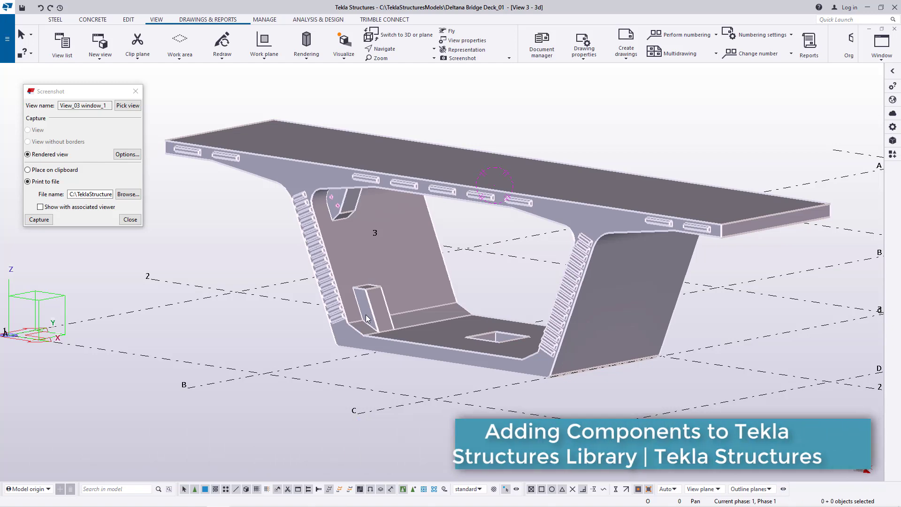
# Hide the grid lines, capture the area around the deck as snap_003.png, and close the screenshot settings.
pyautogui.rightClick(729, 372)
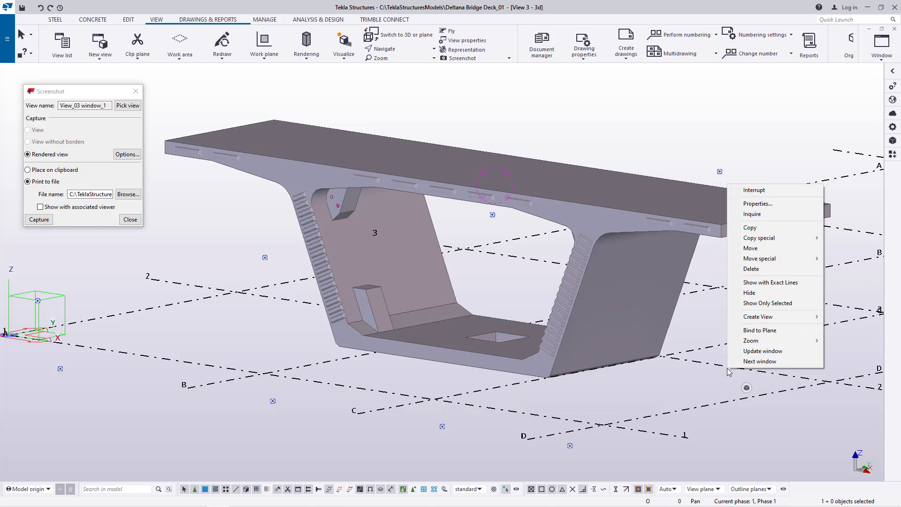
pyautogui.click(750, 293)
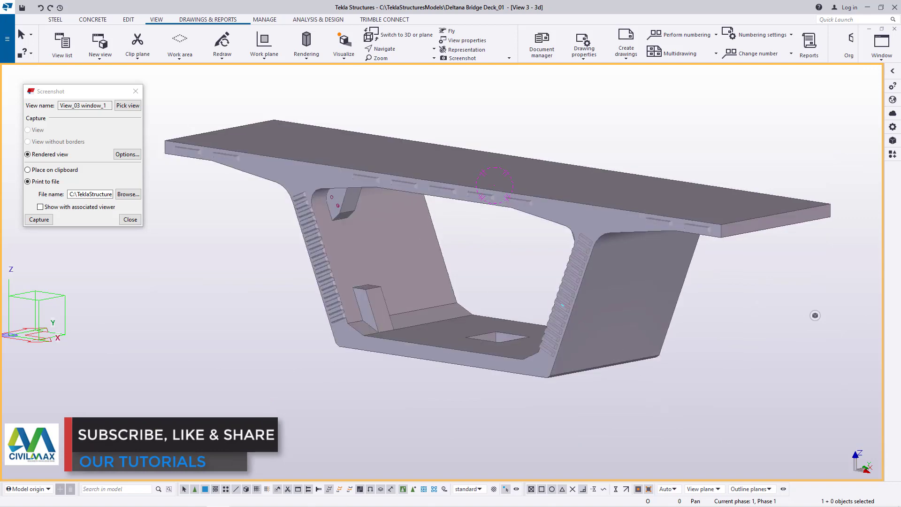
pyautogui.click(126, 107)
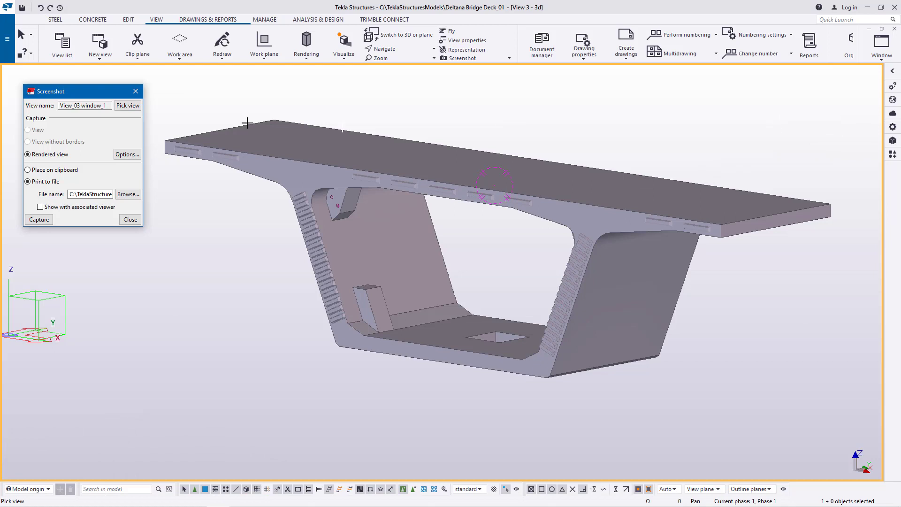
pyautogui.moveTo(159, 101); pyautogui.dragTo(839, 382)
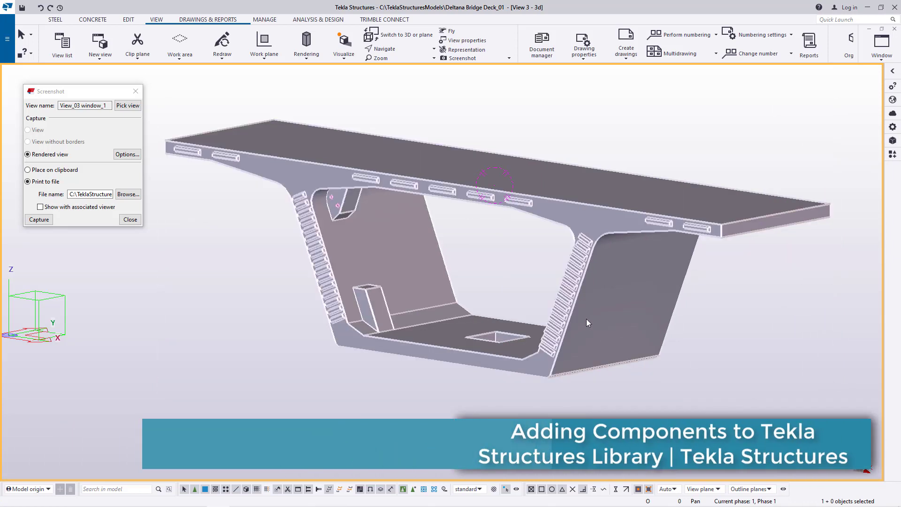
pyautogui.click(37, 220)
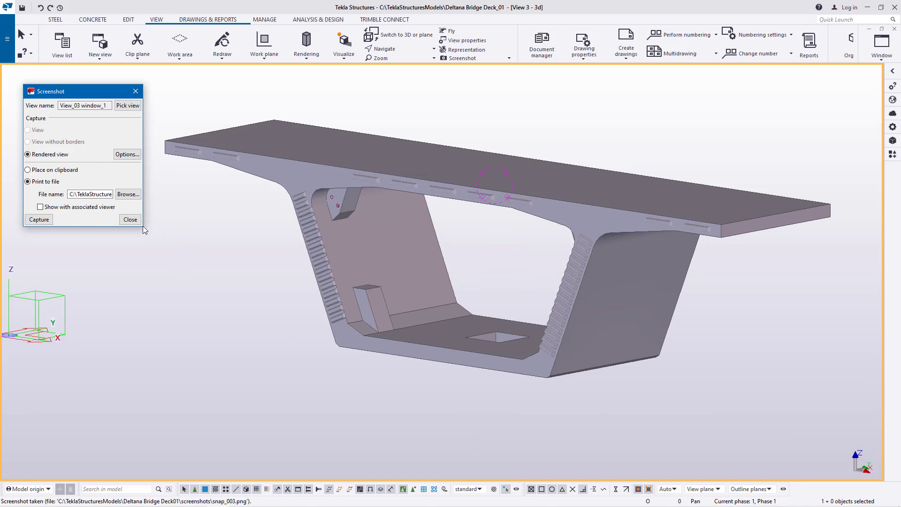
pyautogui.click(130, 219)
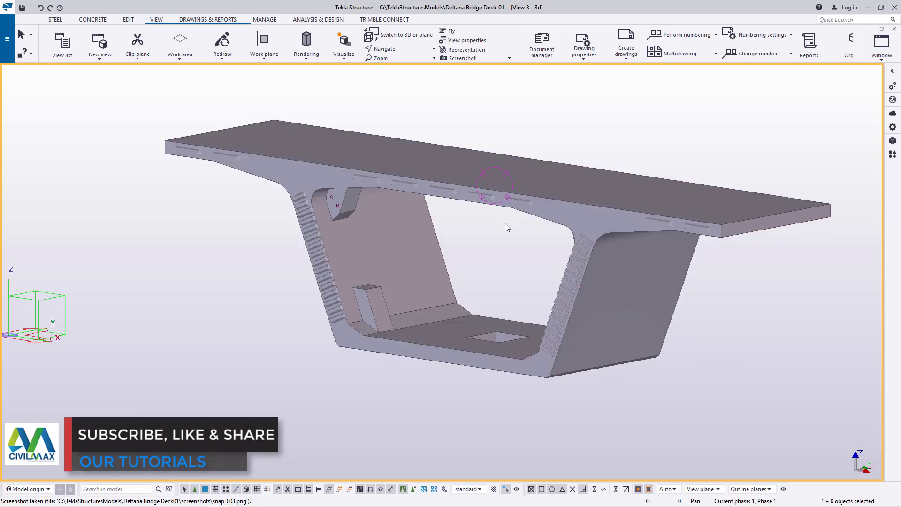
# Open File Explorer and browse Local Disk (C:) to the TeklaStructuresModels folder.
pyautogui.moveTo(109, 504)
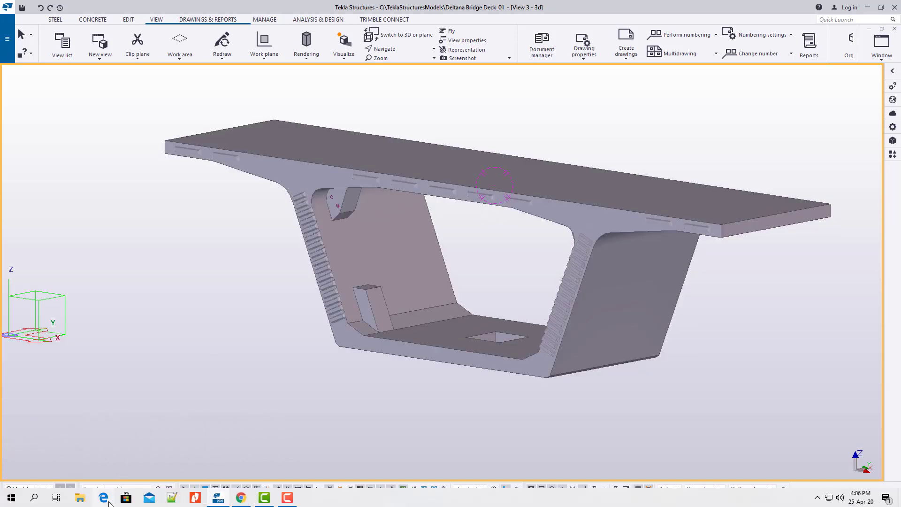
pyautogui.click(79, 498)
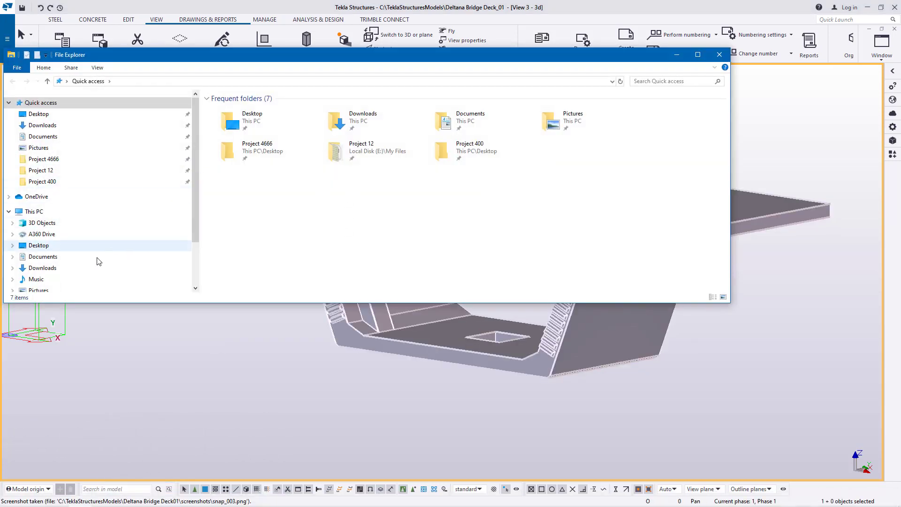
pyautogui.scroll(-2, 60, 249)
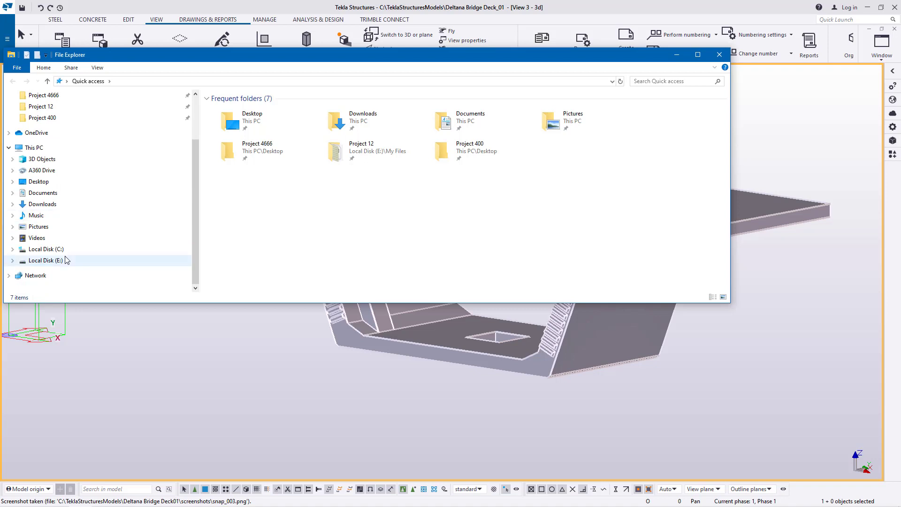
pyautogui.click(60, 253)
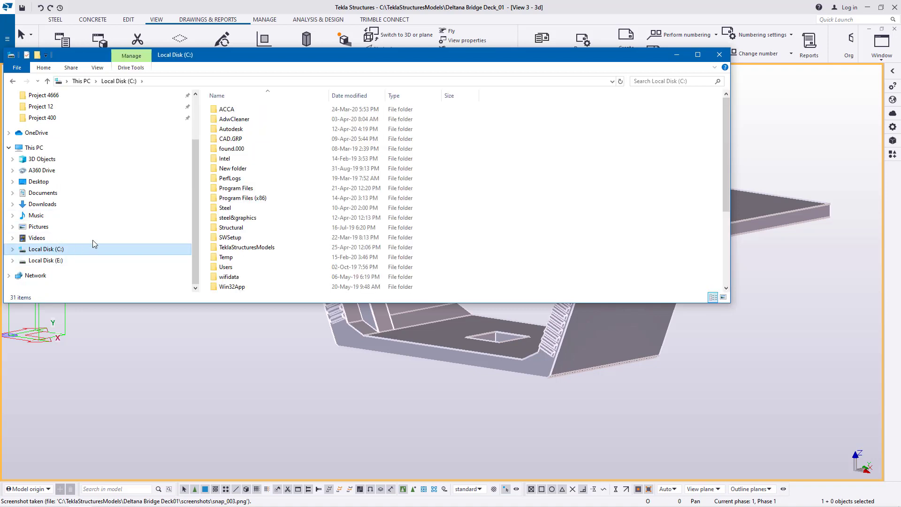
pyautogui.doubleClick(264, 249)
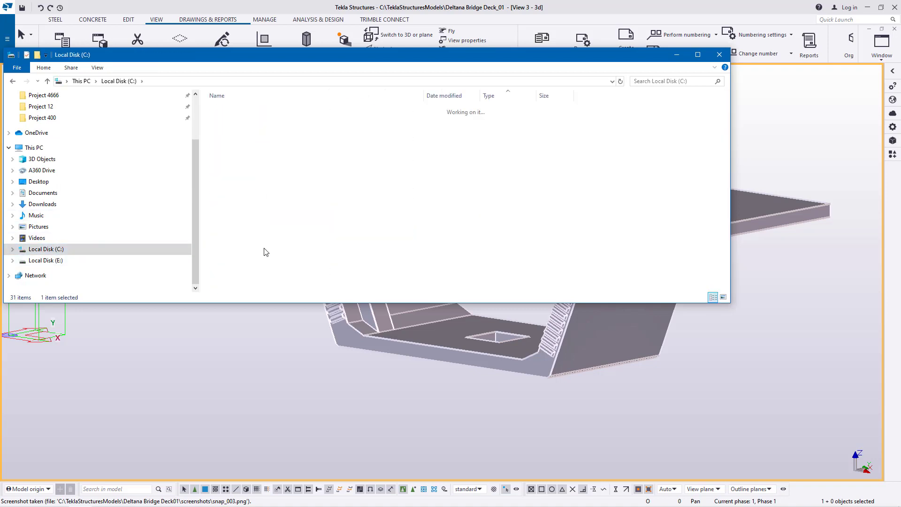
pyautogui.scroll(-5, 277, 207)
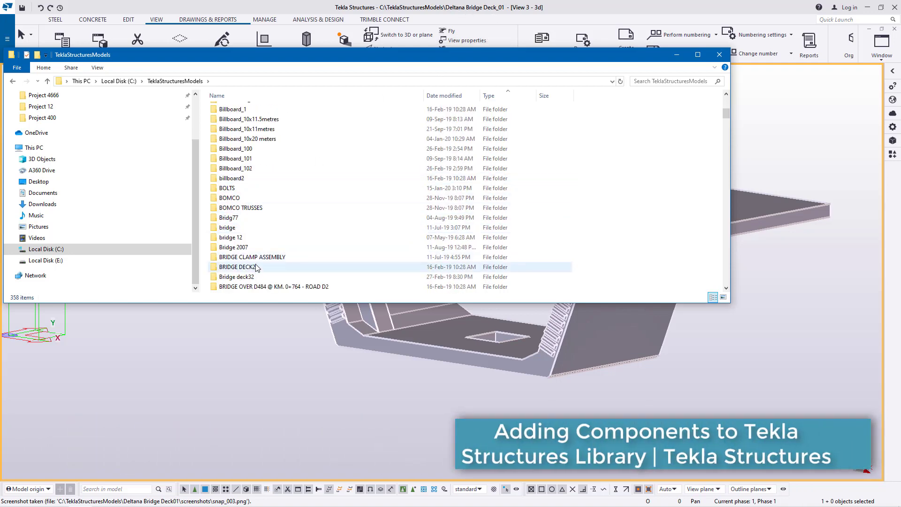
pyautogui.scroll(-12, 253, 267)
pyautogui.scroll(-7, 253, 265)
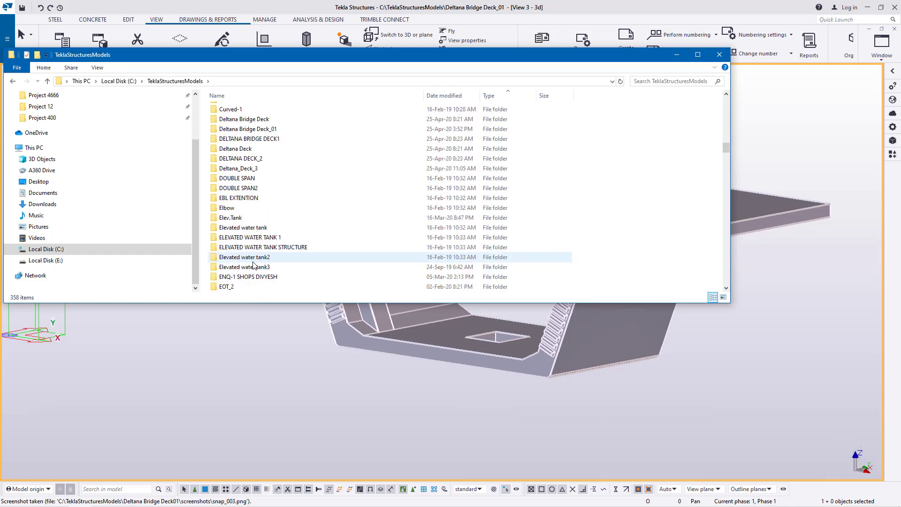
pyautogui.scroll(-3, 249, 239)
pyautogui.scroll(4, 248, 236)
pyautogui.scroll(1, 249, 235)
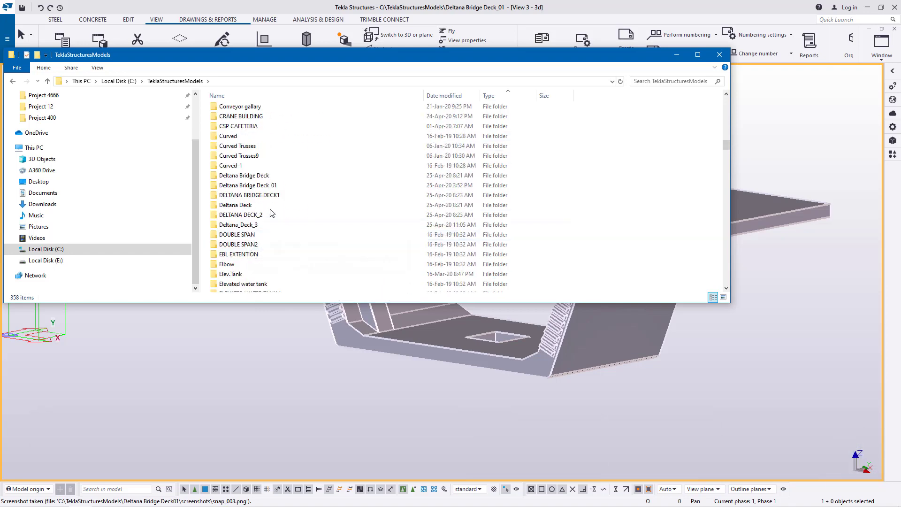
# Go into Deltana Bridge Deck_01 > screenshots and open snap_003.png in Photos.
pyautogui.doubleClick(268, 188)
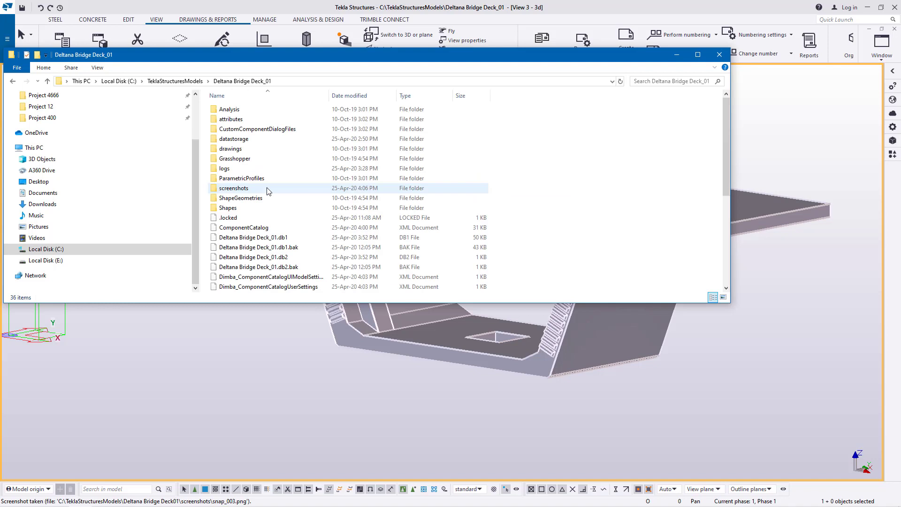
pyautogui.doubleClick(237, 189)
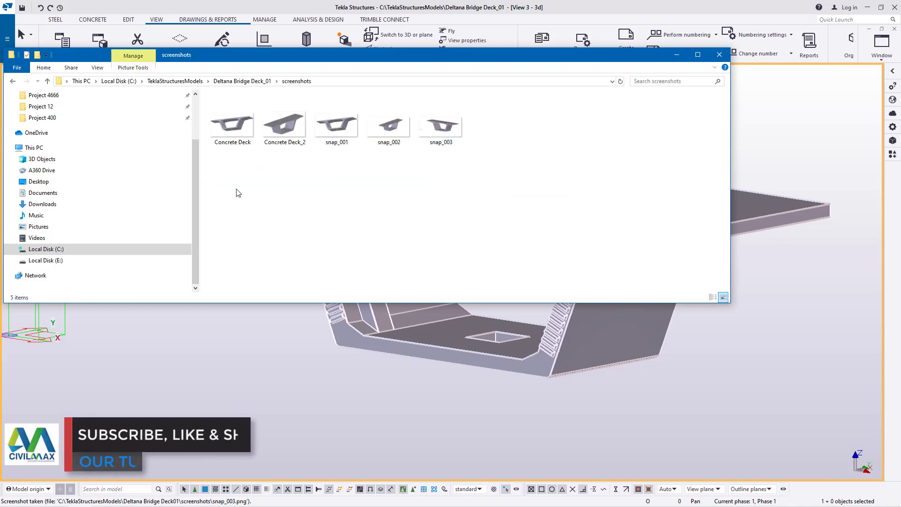
pyautogui.moveTo(462, 134)
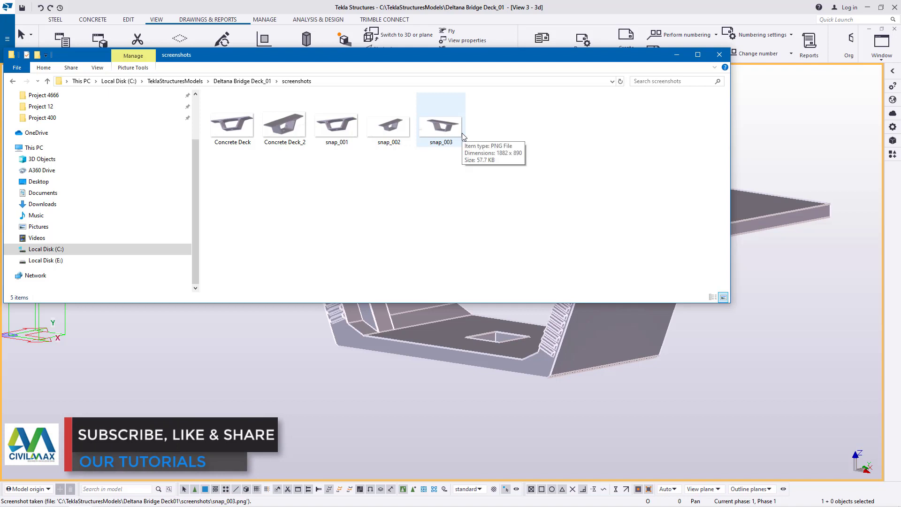
pyautogui.moveTo(370, 60); pyautogui.dragTo(296, 184)
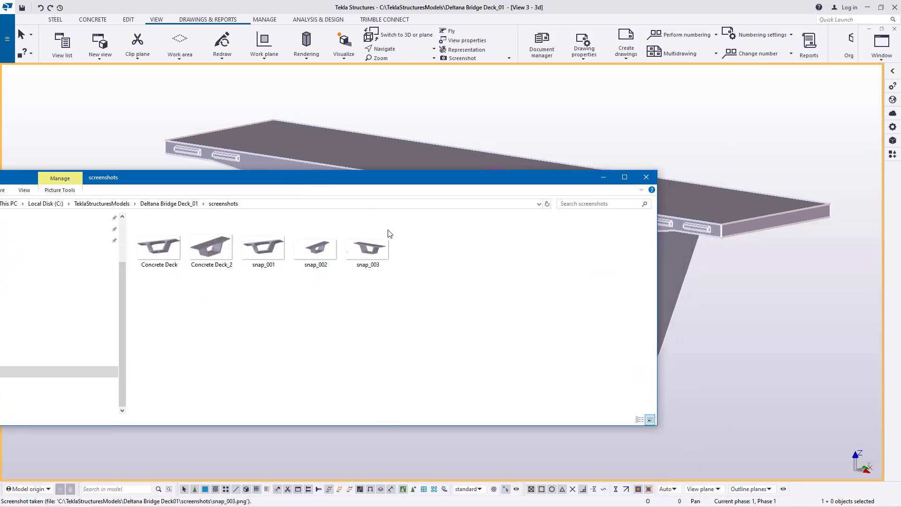
pyautogui.doubleClick(373, 254)
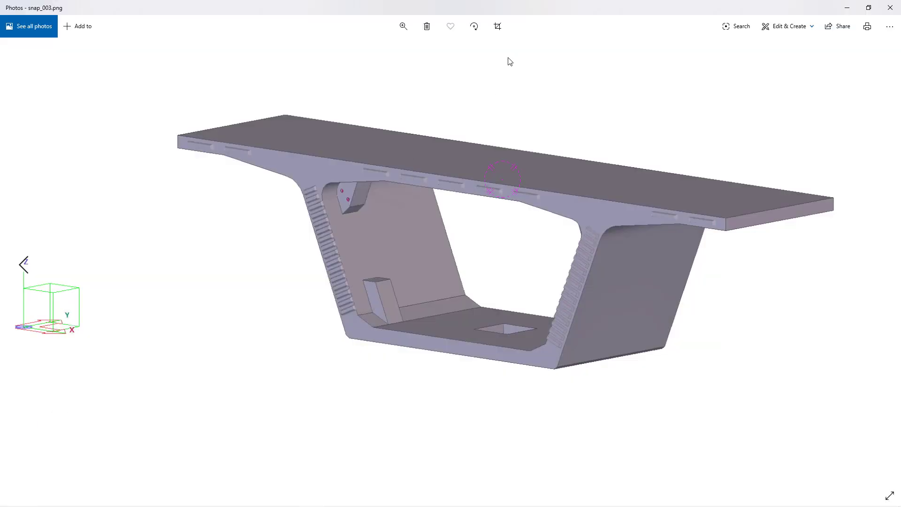
# Crop empty space off snap_003's top-left and bottom-right corners, then save a copy.
pyautogui.click(499, 28)
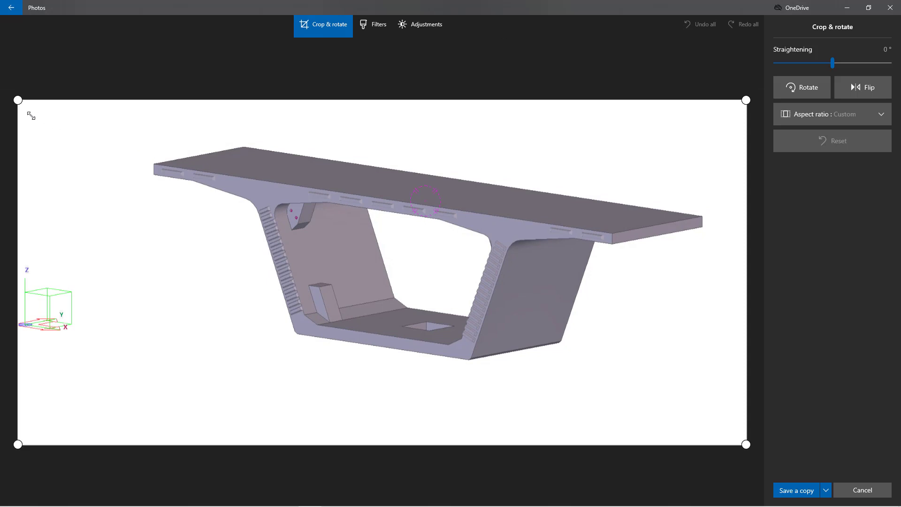
pyautogui.moveTo(20, 102); pyautogui.dragTo(146, 108)
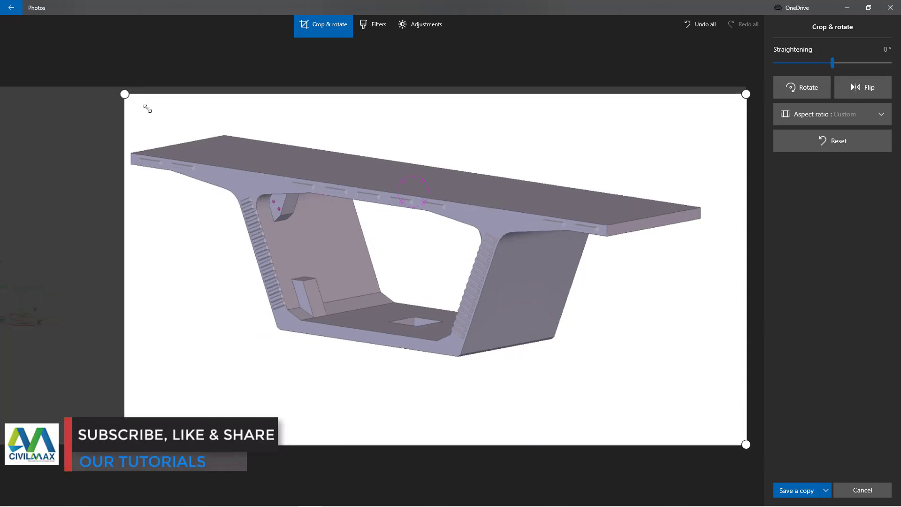
pyautogui.moveTo(746, 445); pyautogui.dragTo(698, 422)
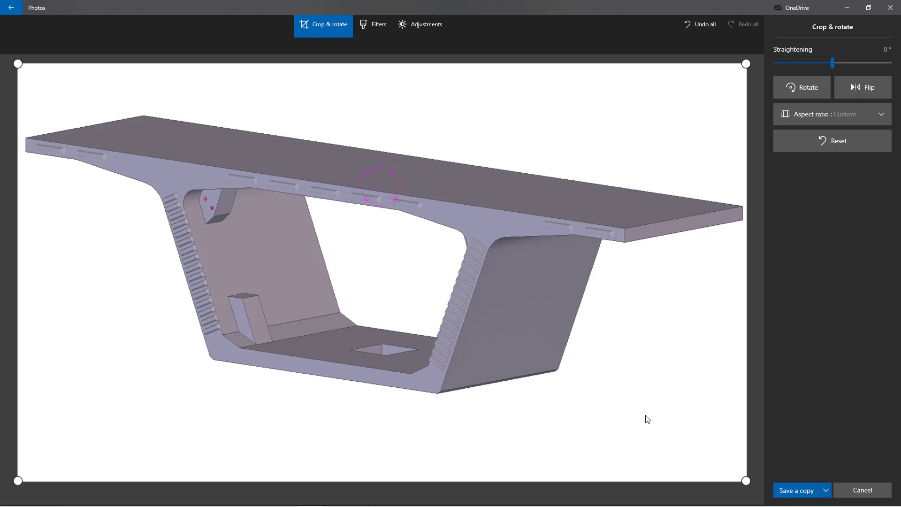
pyautogui.click(798, 489)
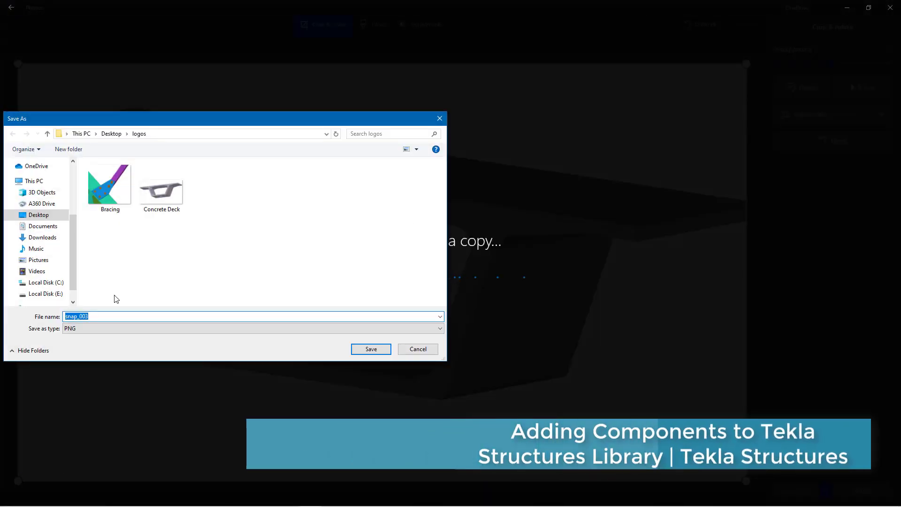
# Name the copy Concrete Deck_4.png in the Desktop logos folder, save it, and close Photos.
pyautogui.write('Concrete Deck.png')
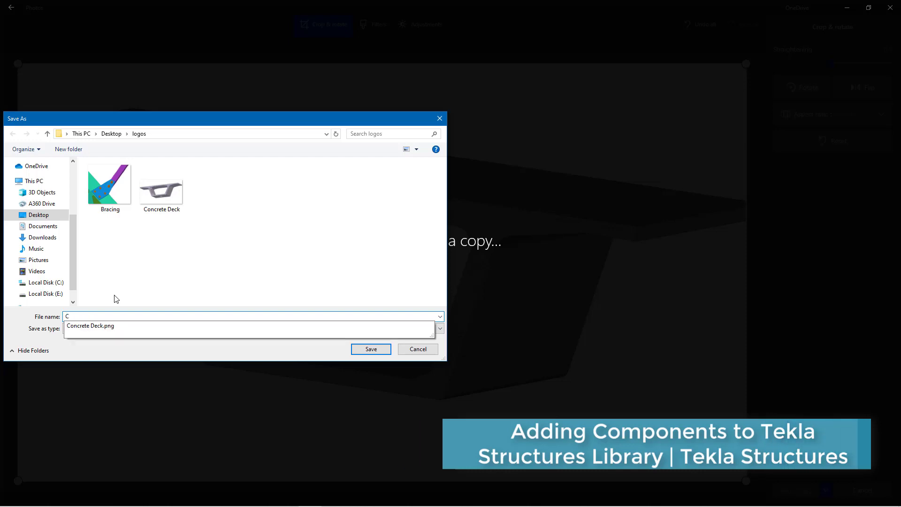
pyautogui.click(101, 326)
pyautogui.moveTo(115, 316); pyautogui.dragTo(108, 316)
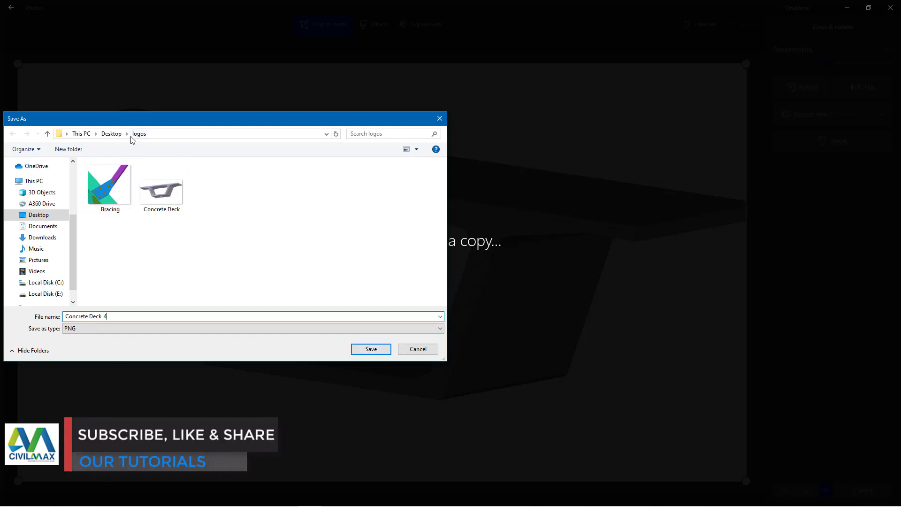
pyautogui.click(372, 351)
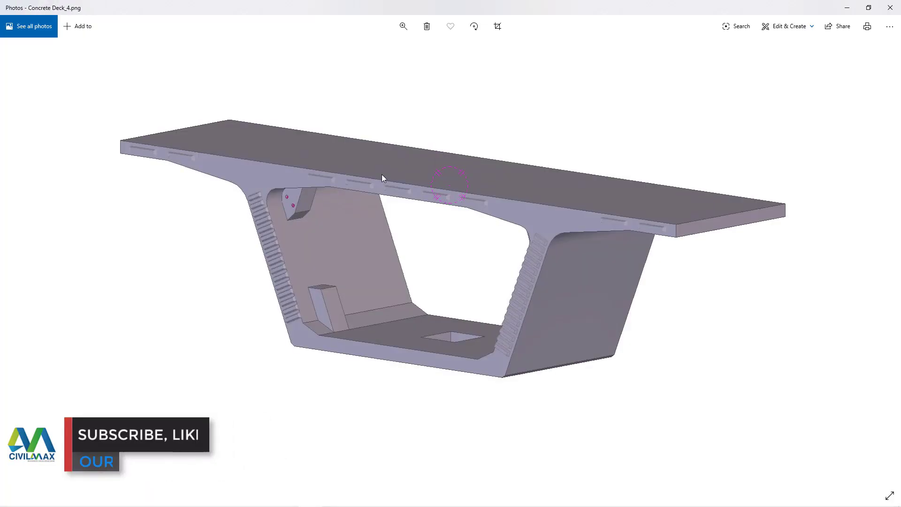
pyautogui.click(891, 7)
# Copy the Concrete Deck_4 image from the Desktop logos folder.
pyautogui.moveTo(175, 181); pyautogui.dragTo(340, 131)
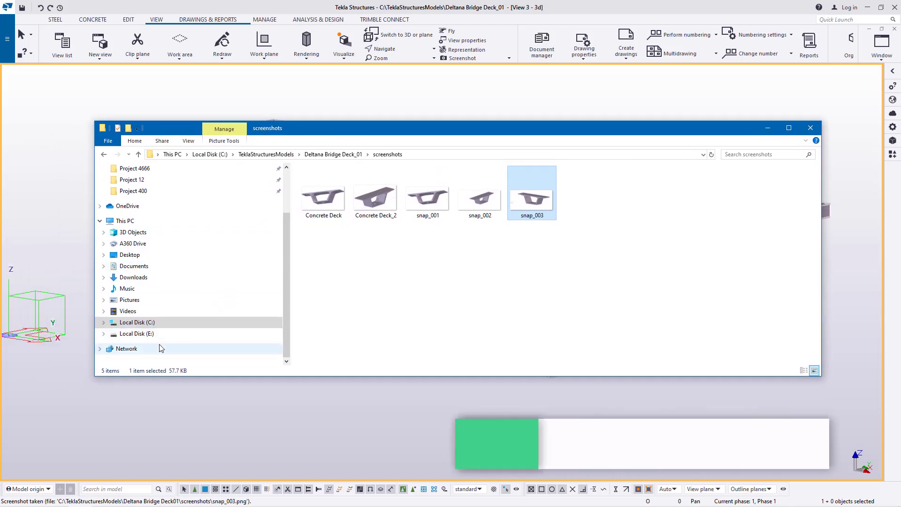
pyautogui.click(131, 256)
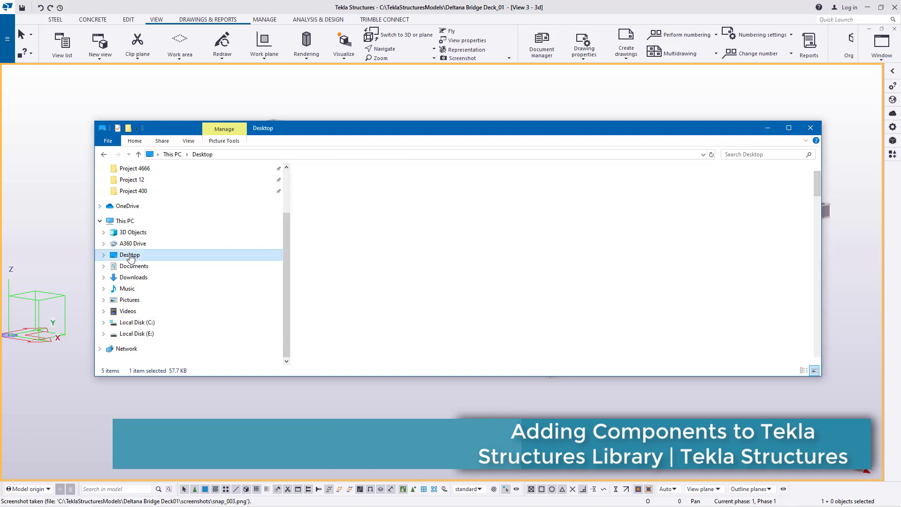
pyautogui.click(318, 312)
pyautogui.doubleClick(317, 312)
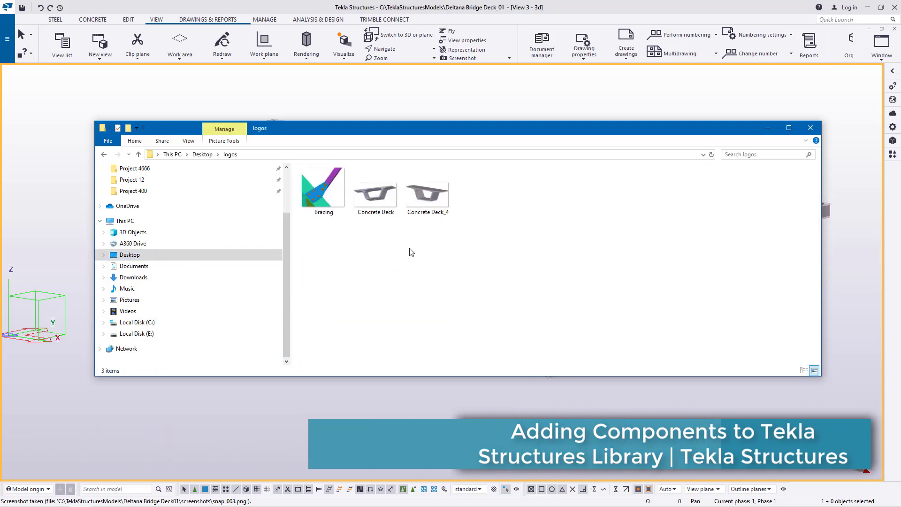
pyautogui.rightClick(444, 200)
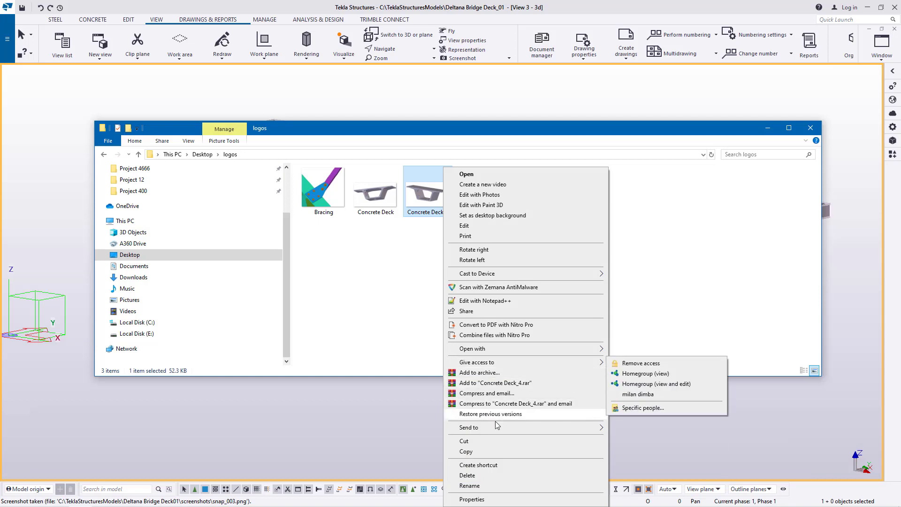
pyautogui.click(466, 451)
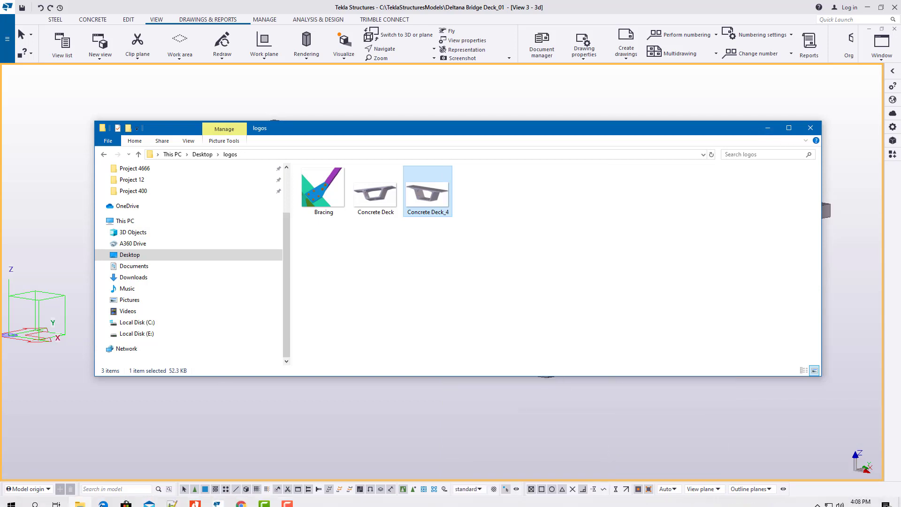
# Paste it into the screenshots folder of Deltana Bridge Deck_01 on C: and close File Explorer.
pyautogui.moveTo(81, 502)
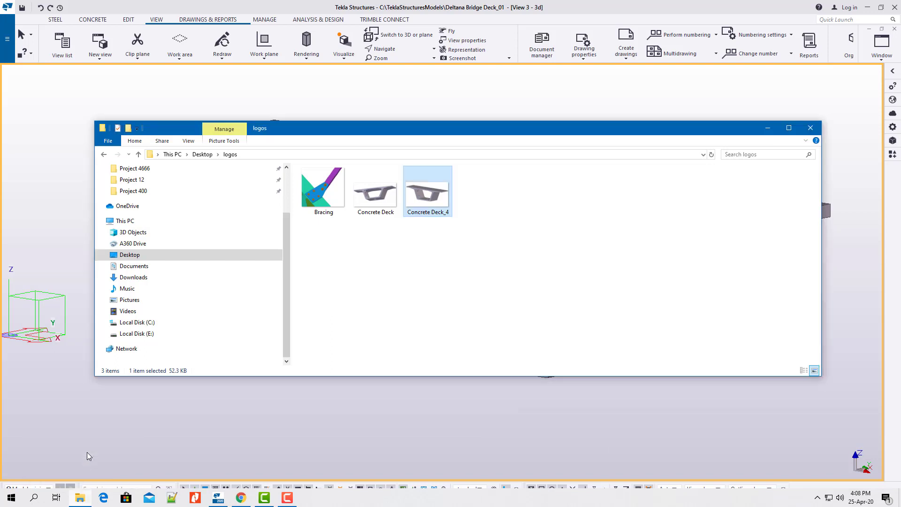
pyautogui.click(162, 322)
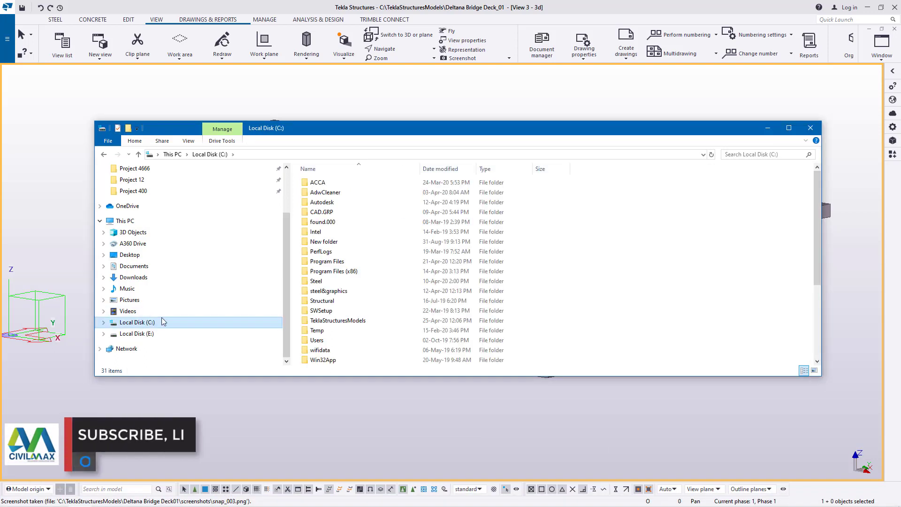
pyautogui.doubleClick(357, 325)
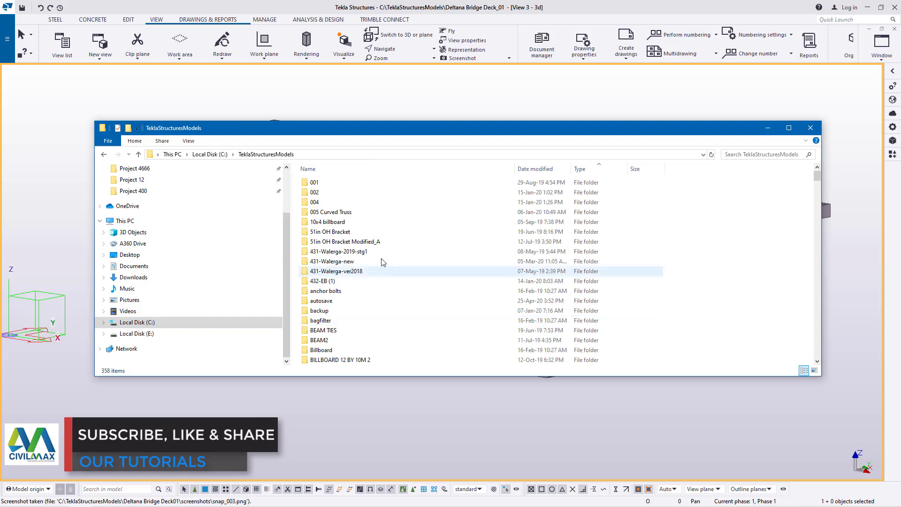
pyautogui.scroll(-8, 347, 282)
pyautogui.scroll(-12, 344, 269)
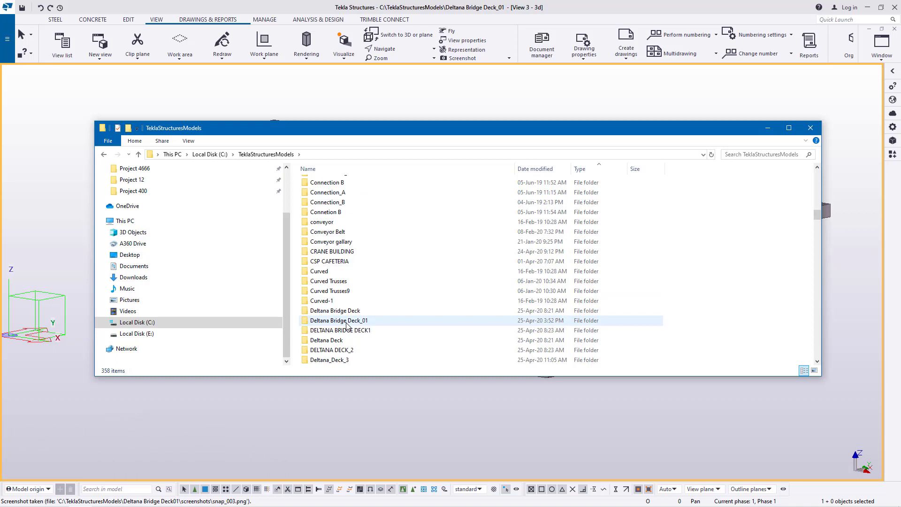
pyautogui.doubleClick(347, 324)
pyautogui.click(329, 264)
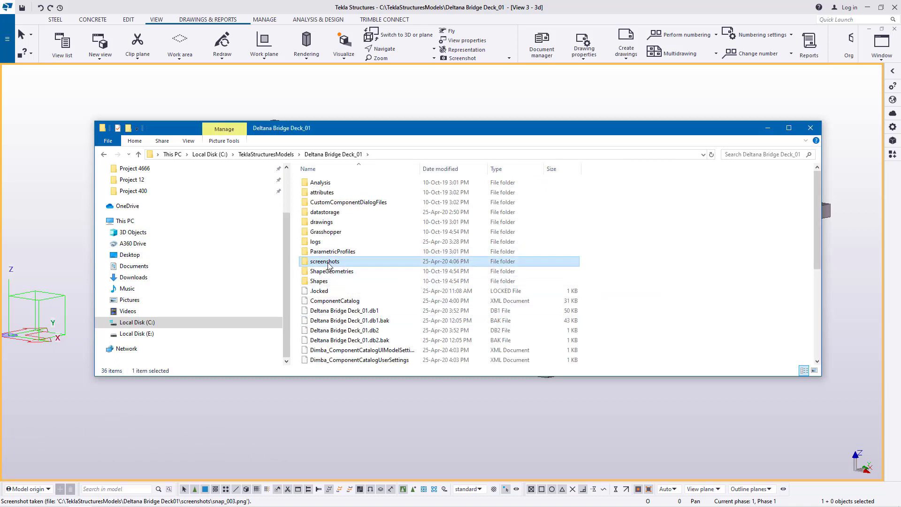
pyautogui.doubleClick(329, 265)
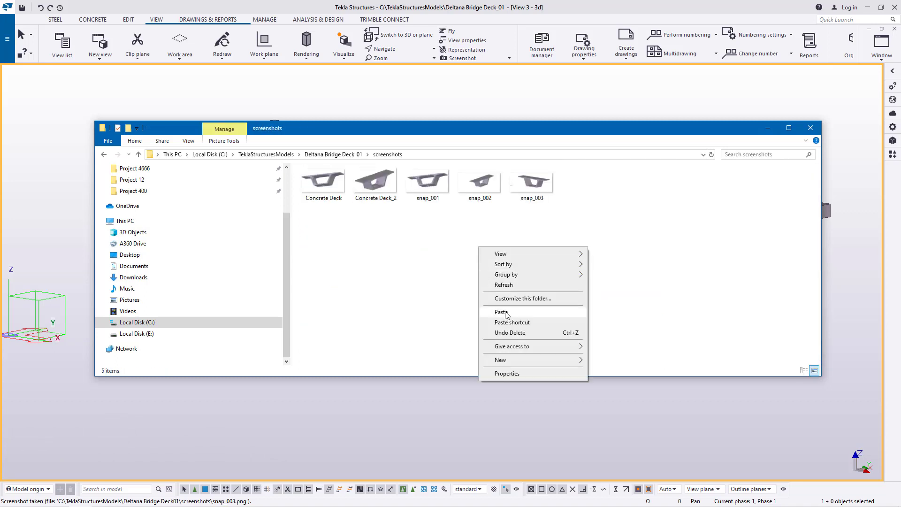
pyautogui.click(501, 312)
pyautogui.click(431, 232)
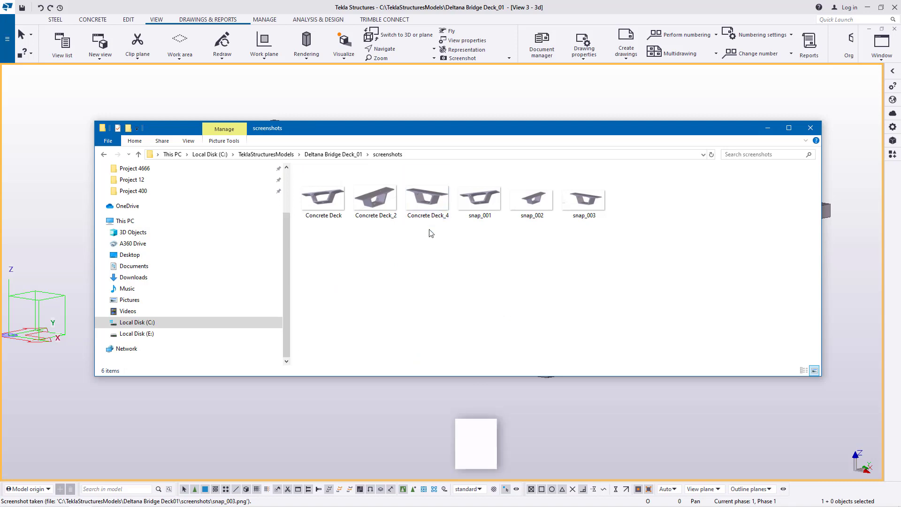
pyautogui.click(811, 128)
pyautogui.keyDown('ctrl'); pyautogui.moveTo(310, 247); pyautogui.dragTo(399, 258, button='middle'); pyautogui.keyUp('ctrl')
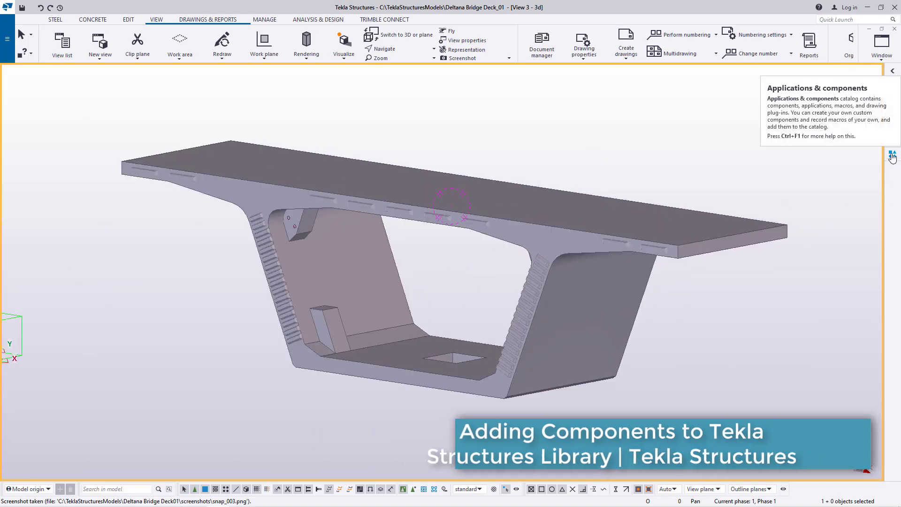
# In Concrete Deck_3's Thumbnails settings, uncheck builtin and add the Concrete Deck_4 screenshot.
pyautogui.click(894, 75)
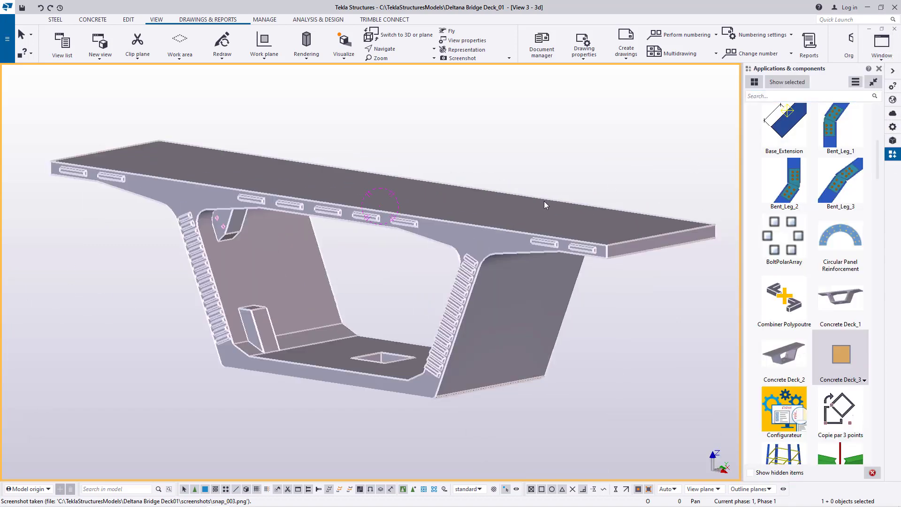
pyautogui.rightClick(843, 358)
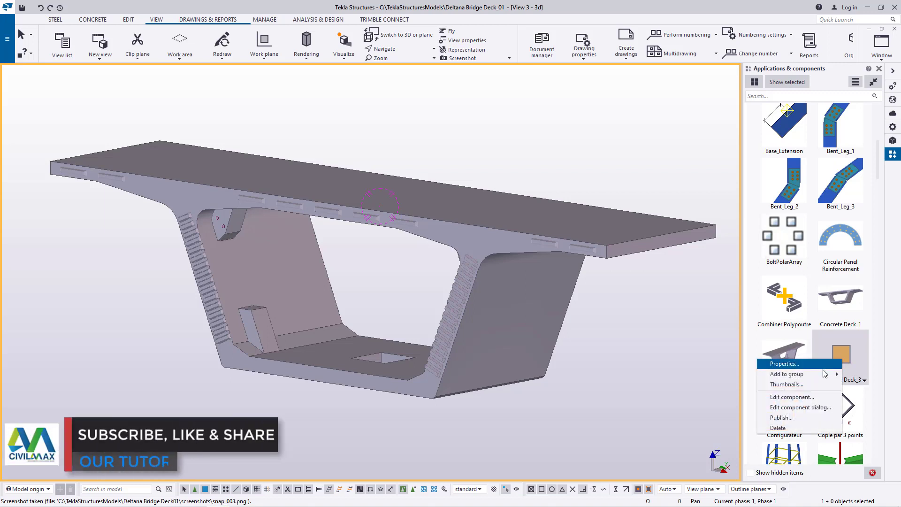
pyautogui.click(803, 386)
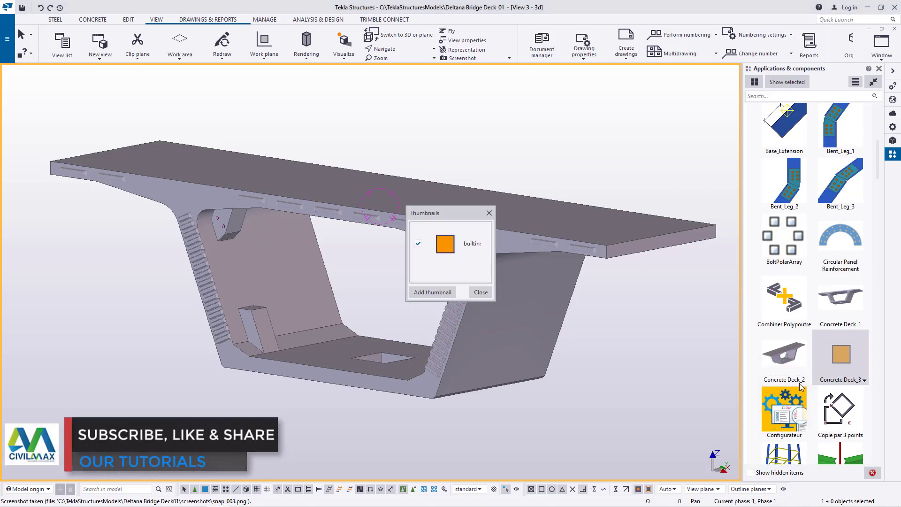
pyautogui.click(418, 243)
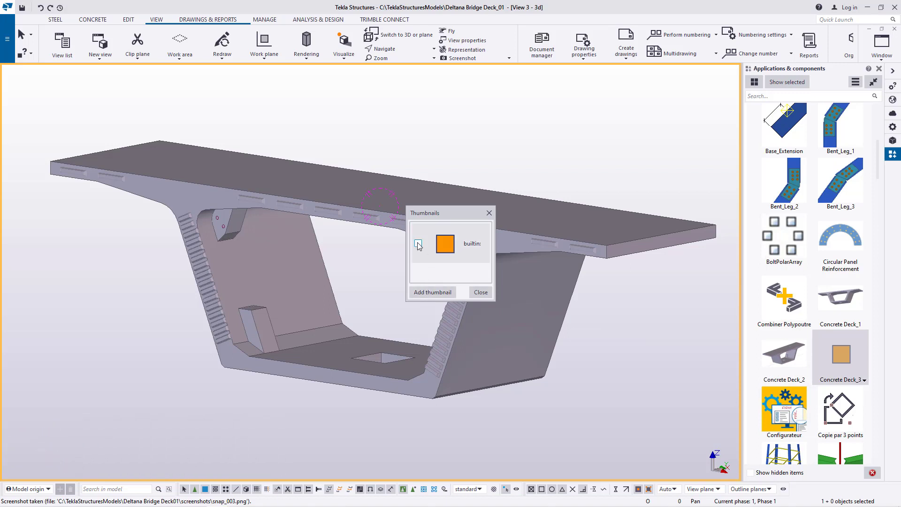
pyautogui.click(427, 293)
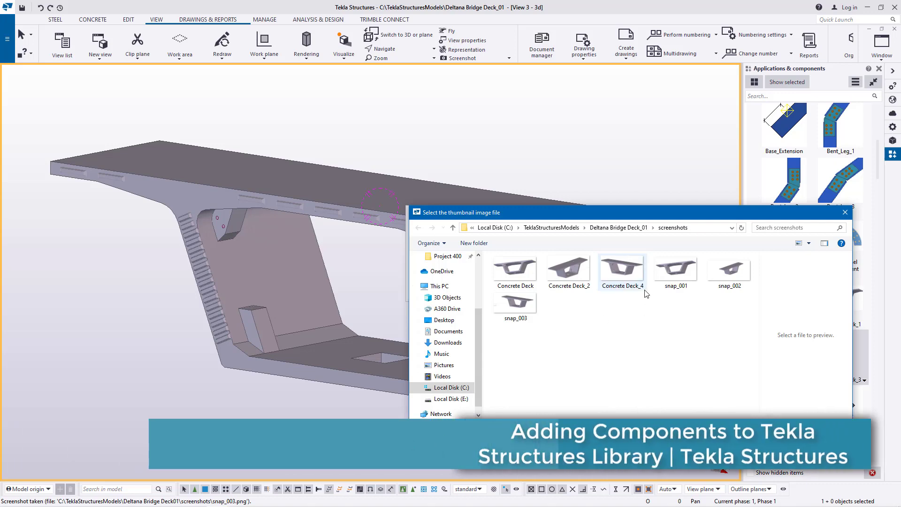
pyautogui.click(632, 275)
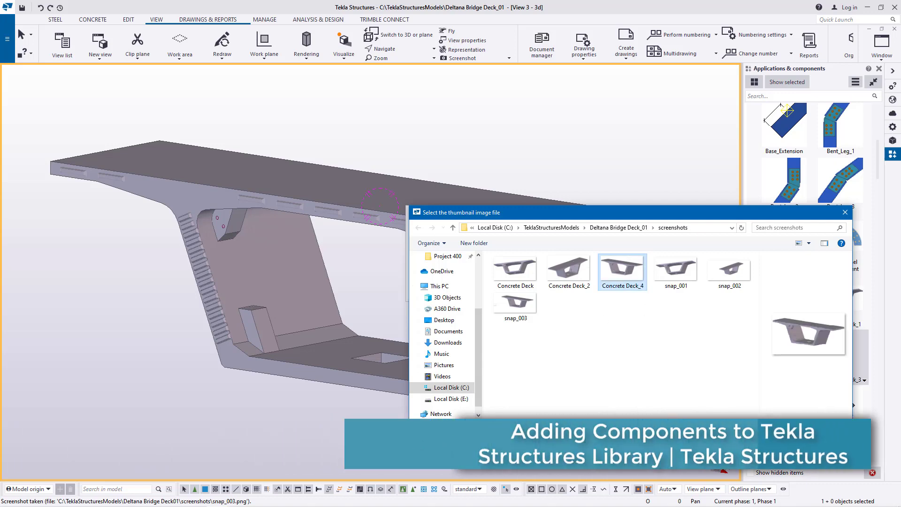
pyautogui.doubleClick(632, 275)
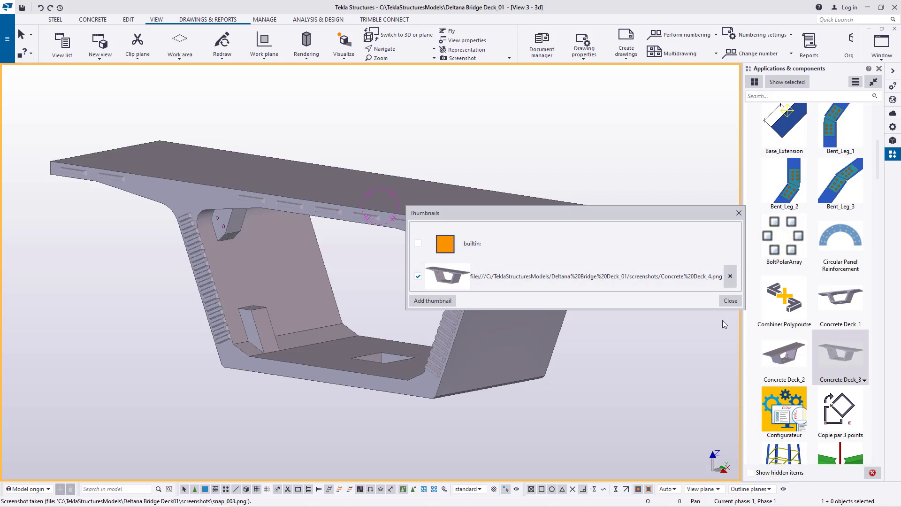
pyautogui.click(731, 303)
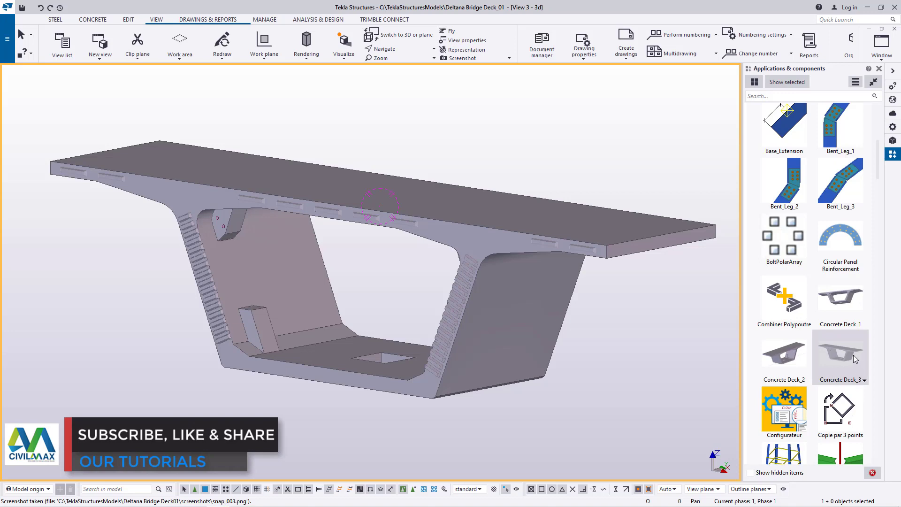
# Redraw the 3D view and orbit the deck around a picked point to see it from above.
pyautogui.scroll(-7, 854, 354)
pyautogui.scroll(4, 840, 322)
pyautogui.scroll(1, 840, 229)
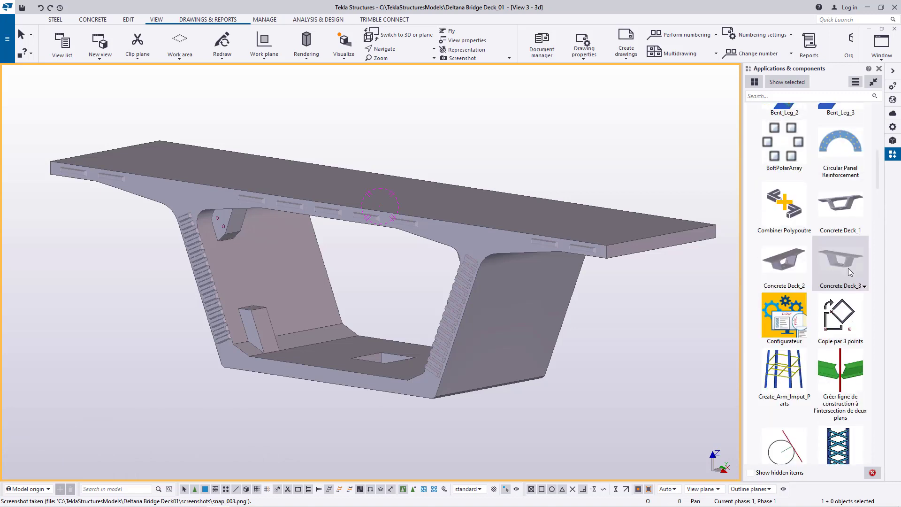
pyautogui.rightClick(489, 126)
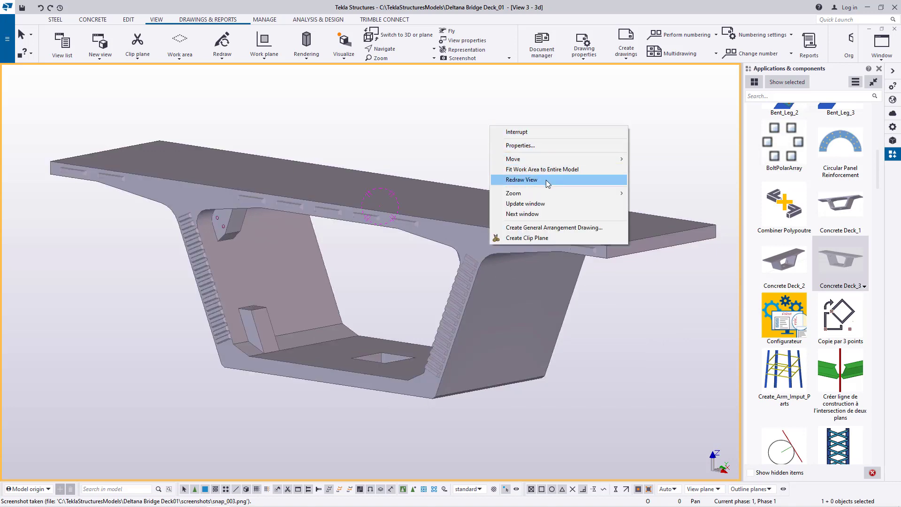
pyautogui.click(546, 180)
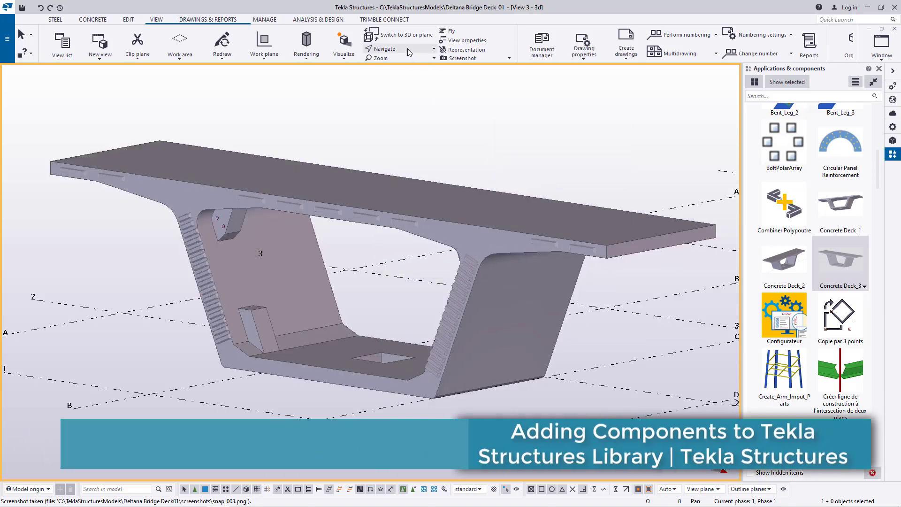
pyautogui.click(433, 49)
pyautogui.click(385, 63)
pyautogui.click(462, 270)
pyautogui.moveTo(484, 296); pyautogui.dragTo(458, 309)
pyautogui.rightClick(552, 130)
pyautogui.click(563, 137)
pyautogui.keyDown('ctrl'); pyautogui.moveTo(350, 306); pyautogui.dragTo(351, 327, button='middle'); pyautogui.keyUp('ctrl')
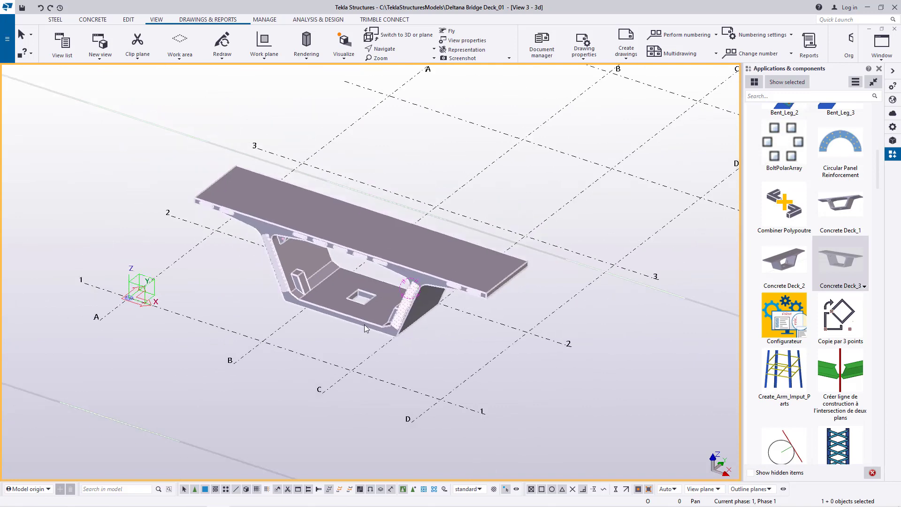
# Place a test Concrete Deck_3 at the snapped grid point beside the existing deck.
pyautogui.click(840, 263)
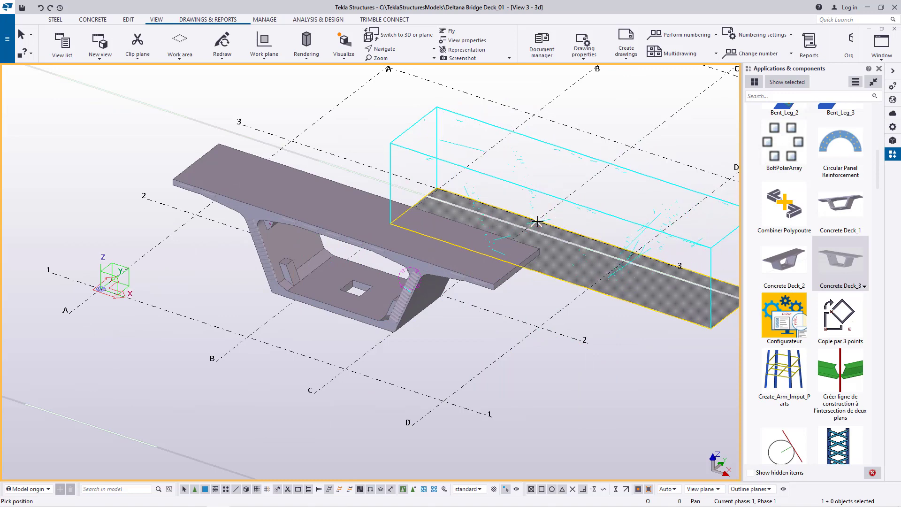
pyautogui.click(437, 188)
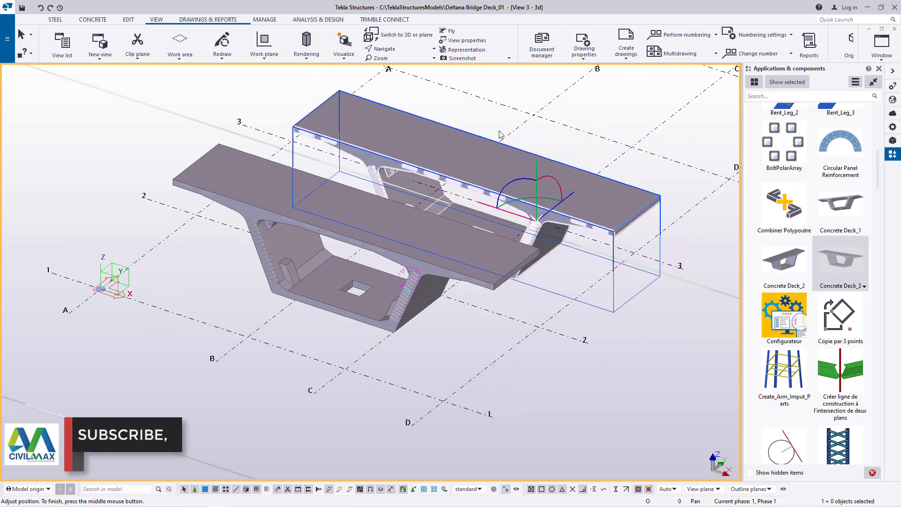
pyautogui.rightClick(499, 129)
pyautogui.click(516, 133)
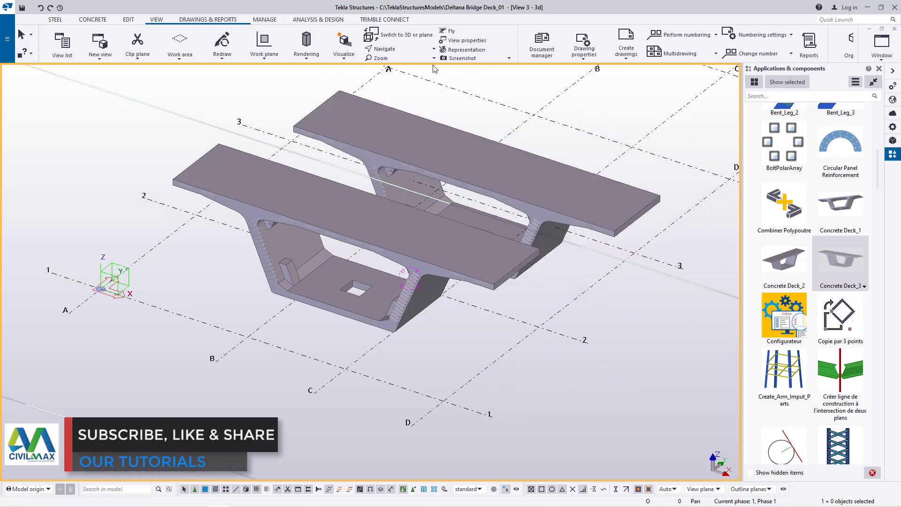
# Orbit around the new deck's web top and delete the test-placed deck.
pyautogui.click(384, 49)
pyautogui.click(390, 77)
pyautogui.click(470, 191)
pyautogui.keyDown('ctrl'); pyautogui.moveTo(471, 191); pyautogui.dragTo(444, 90, button='middle'); pyautogui.keyUp('ctrl')
pyautogui.rightClick(445, 89)
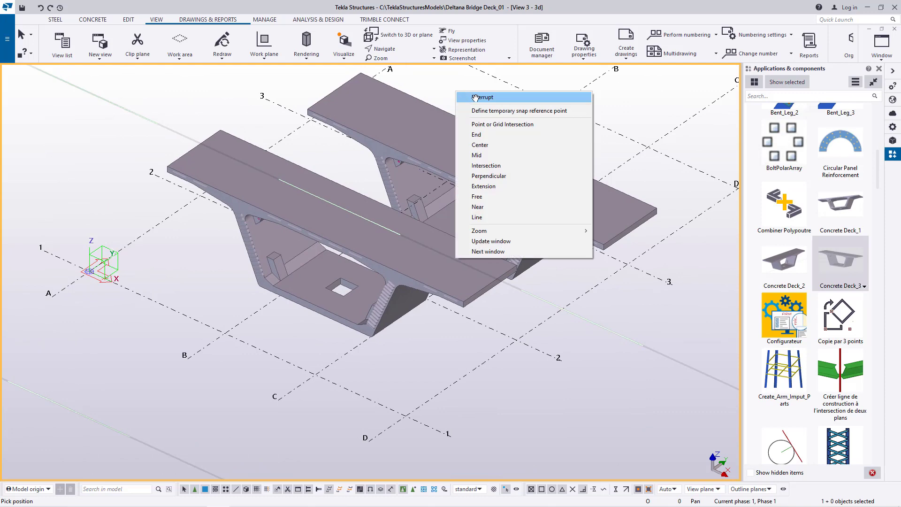
pyautogui.click(470, 95)
pyautogui.press('Delete')
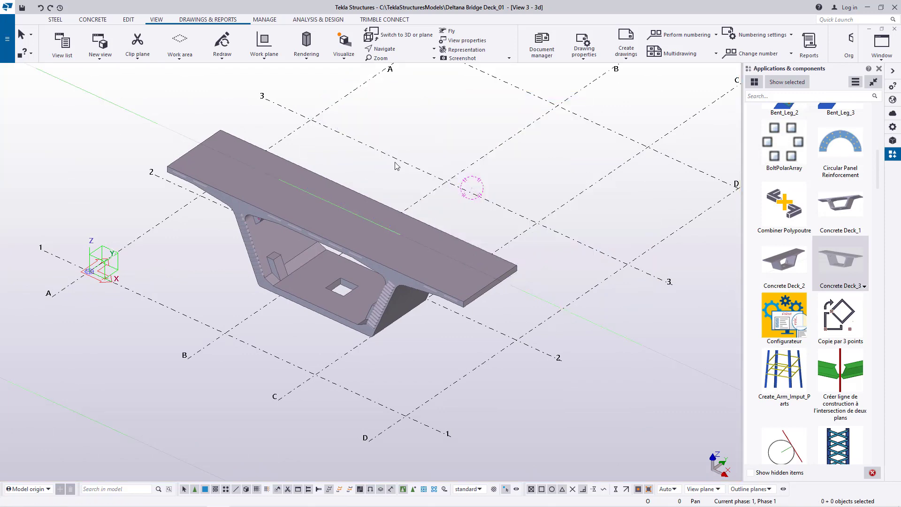
# Orbit the model once more and close the Applications & components catalog.
pyautogui.scroll(3, 297, 148)
pyautogui.click(395, 49)
pyautogui.click(399, 100)
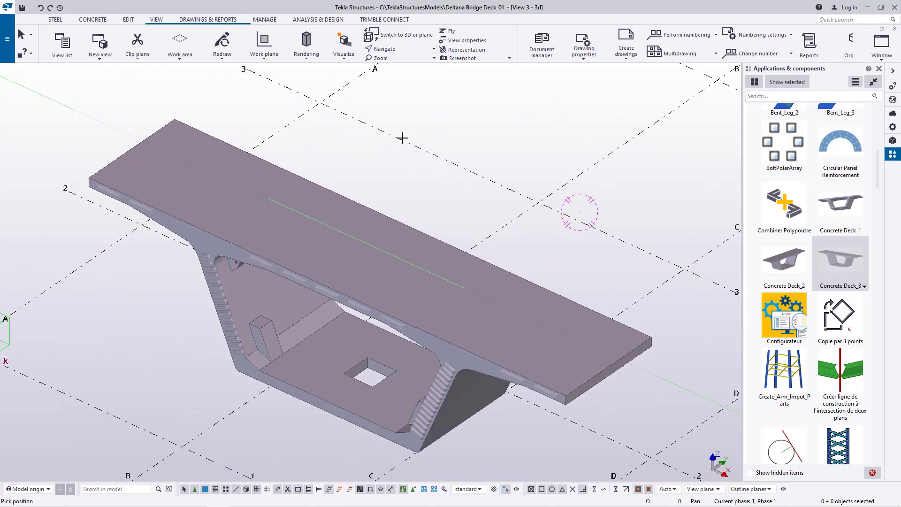
pyautogui.keyDown('ctrl'); pyautogui.moveTo(391, 235); pyautogui.dragTo(413, 206, button='middle'); pyautogui.keyUp('ctrl')
pyautogui.rightClick(566, 121)
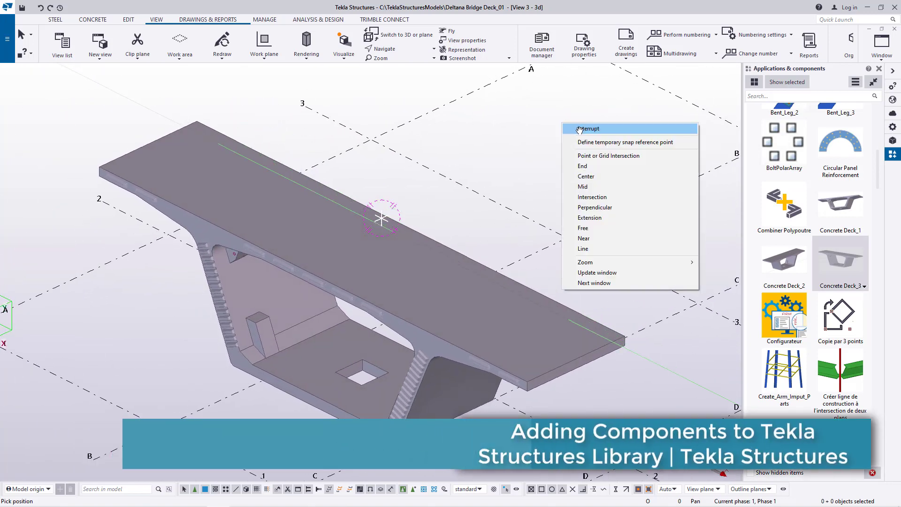
pyautogui.click(570, 124)
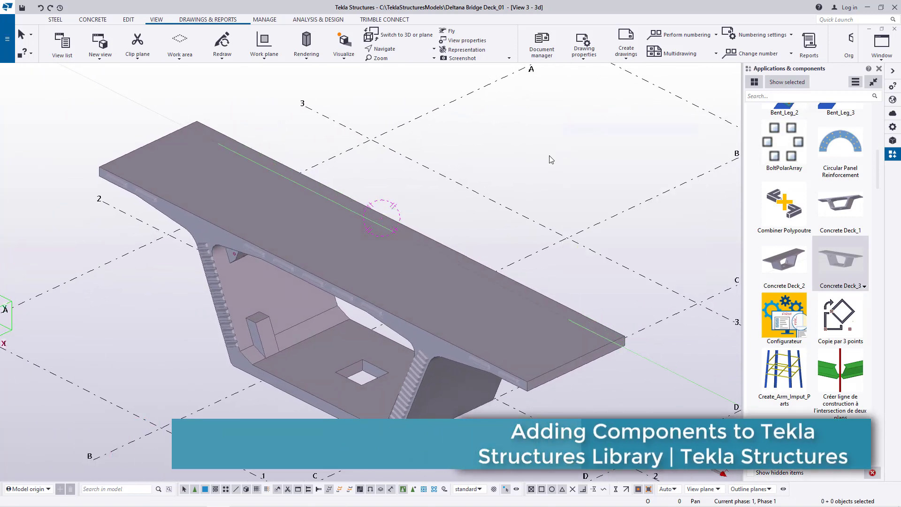
pyautogui.click(880, 69)
pyautogui.scroll(3, 312, 135)
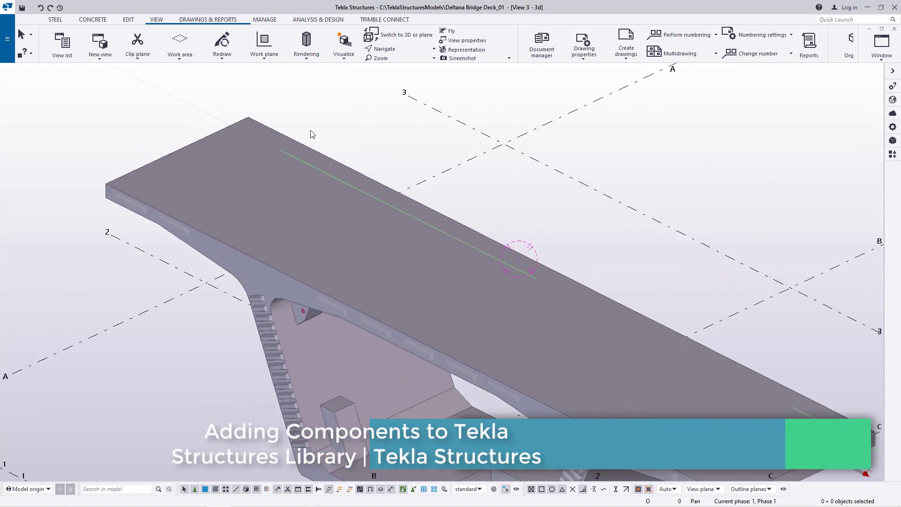
pyautogui.scroll(3, 86, 161)
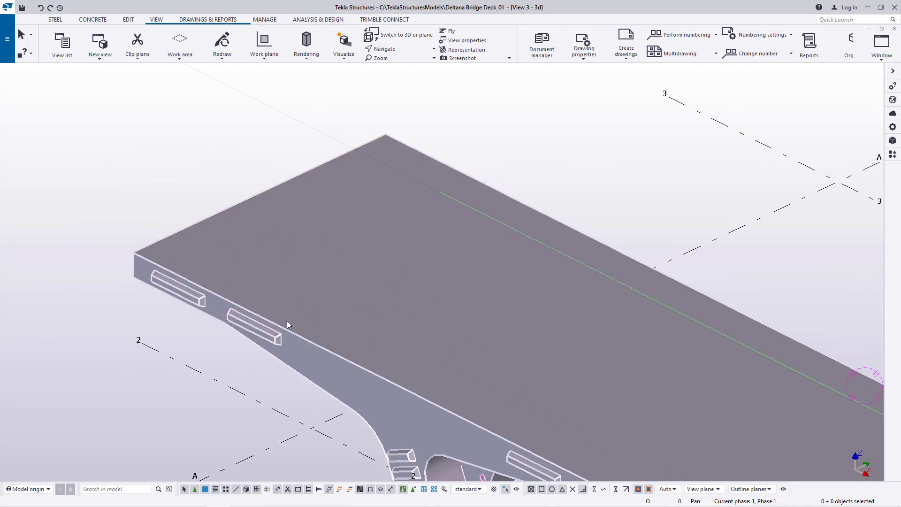
pyautogui.scroll(-1, 251, 331)
pyautogui.scroll(3, 226, 221)
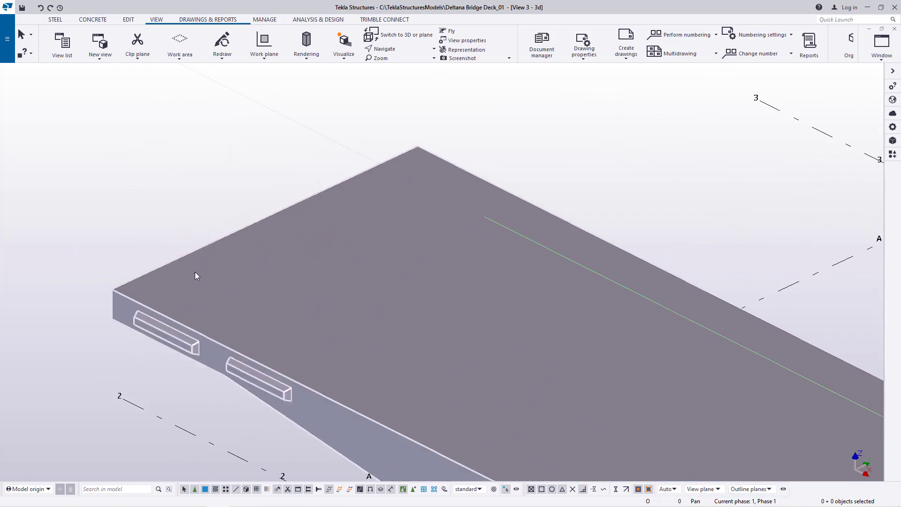
pyautogui.scroll(2, 175, 263)
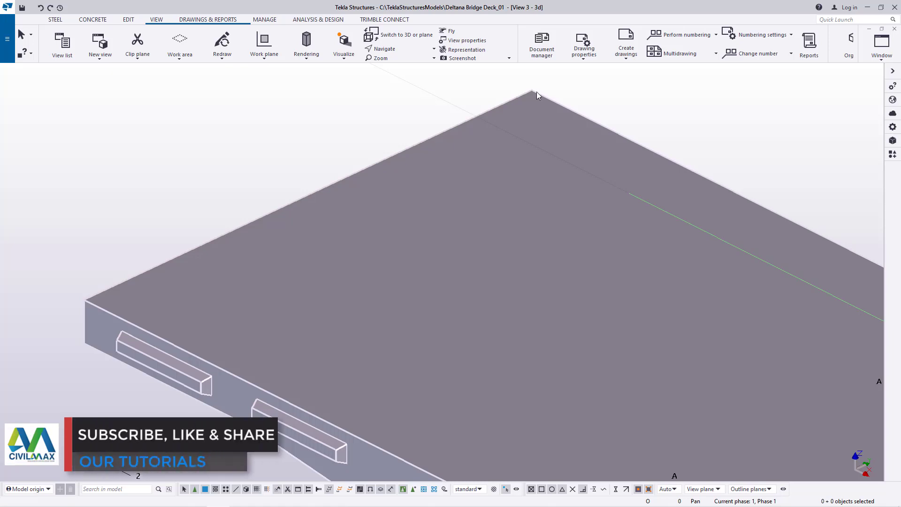
pyautogui.click(127, 19)
# Measure the deck's top edge between two corners, reading 2880.00 mm, then select the deck.
pyautogui.click(363, 54)
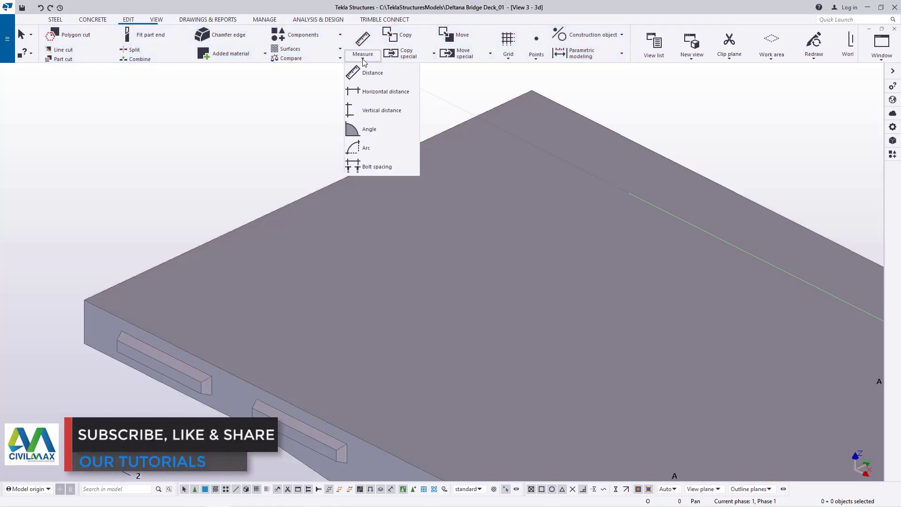
pyautogui.click(372, 73)
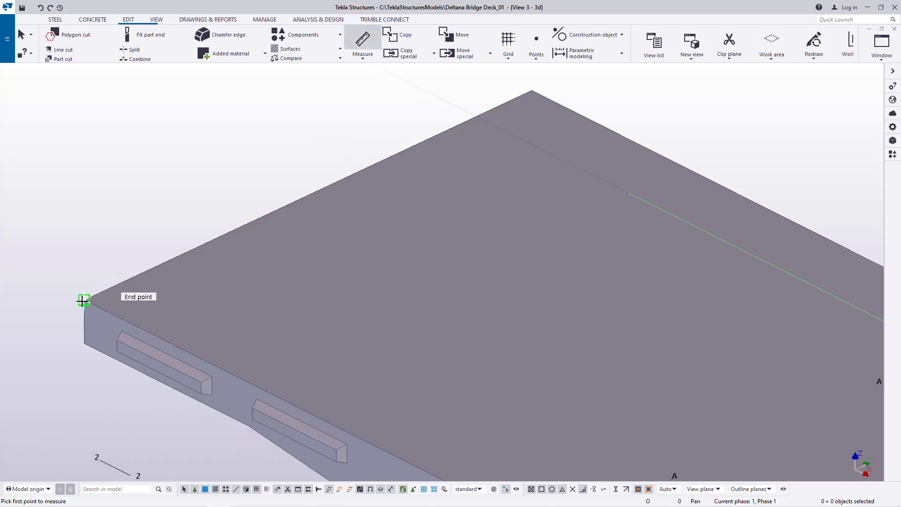
pyautogui.click(532, 90)
pyautogui.rightClick(223, 120)
pyautogui.click(239, 124)
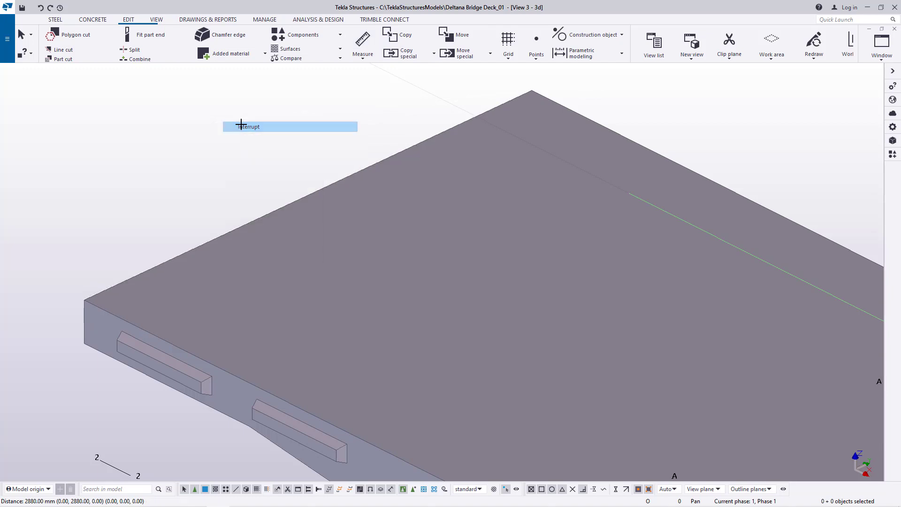
pyautogui.scroll(-5, 224, 155)
pyautogui.click(317, 190)
# Copy the selected deck 20 times at dY 2880.00 and expand the view depth to show them.
pyautogui.rightClick(382, 102)
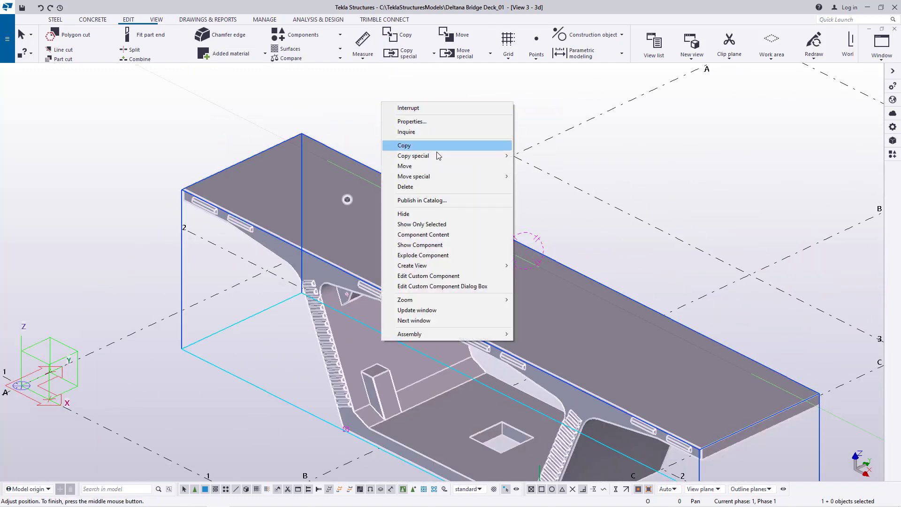
pyautogui.moveTo(434, 161)
pyautogui.click(536, 156)
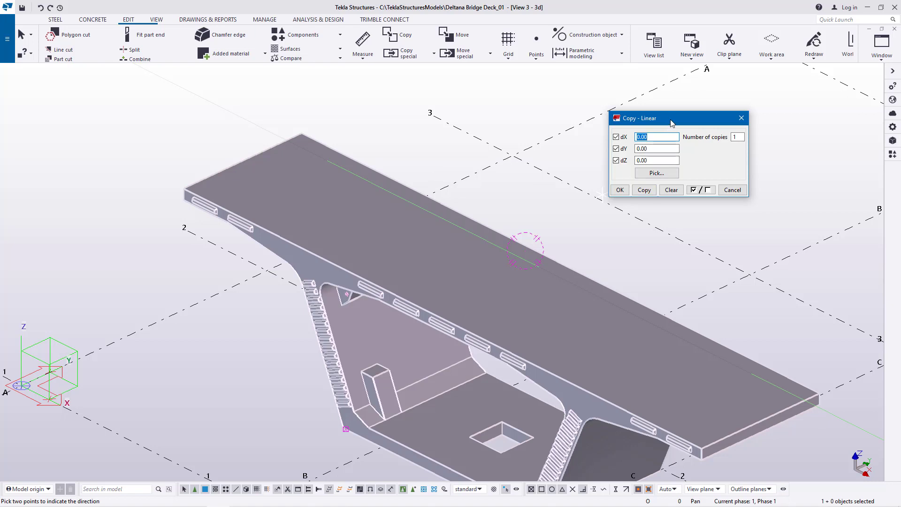
pyautogui.moveTo(672, 123); pyautogui.dragTo(645, 129)
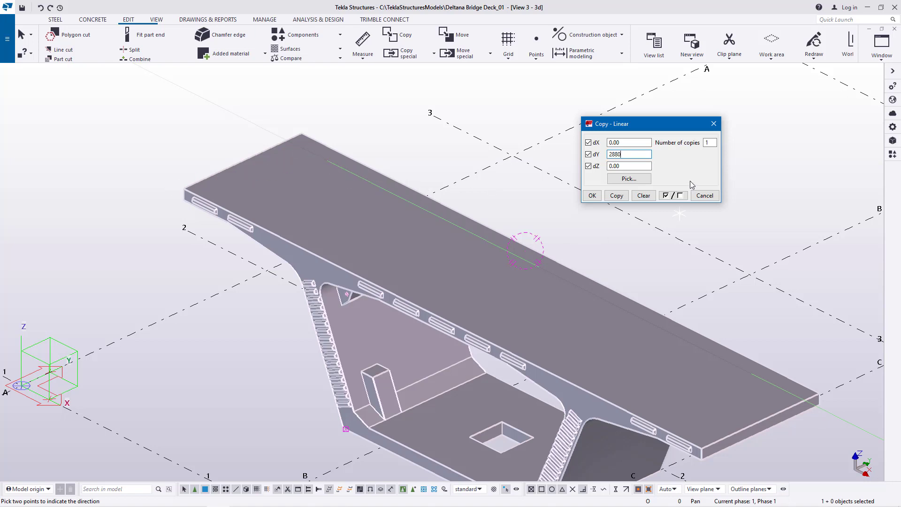
pyautogui.scroll(-3, 254, 241)
pyautogui.scroll(1, 533, 344)
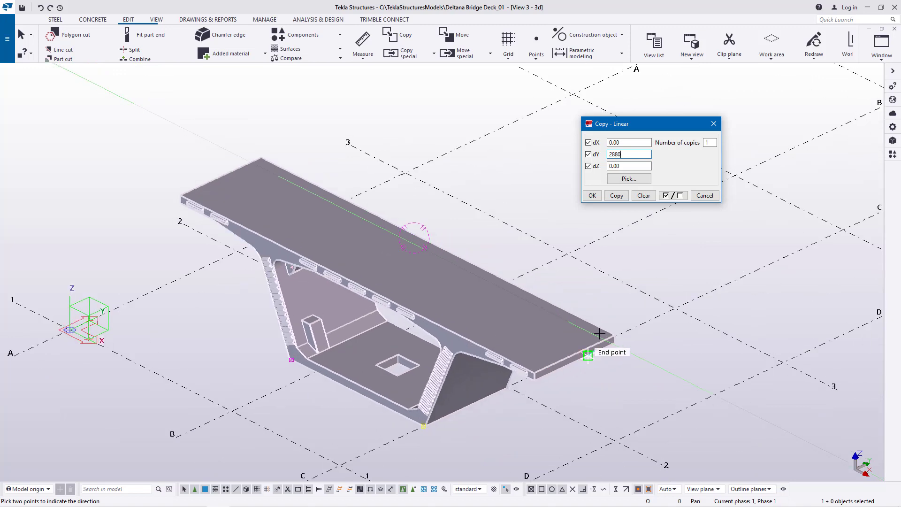
pyautogui.click(714, 142)
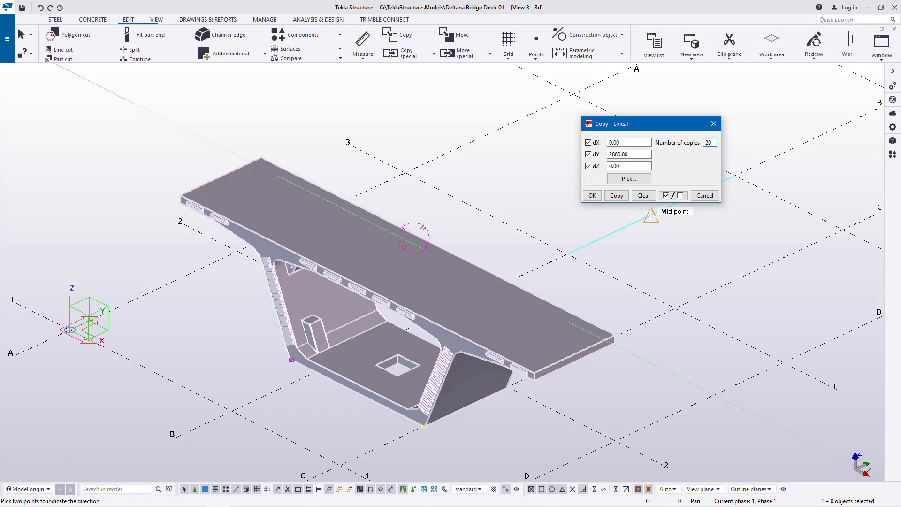
pyautogui.click(616, 195)
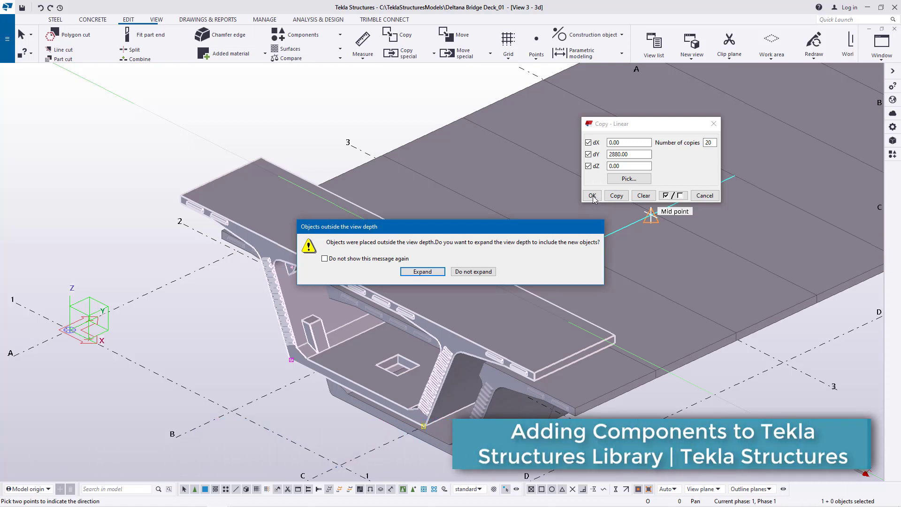
pyautogui.click(422, 272)
pyautogui.rightClick(428, 198)
pyautogui.click(439, 201)
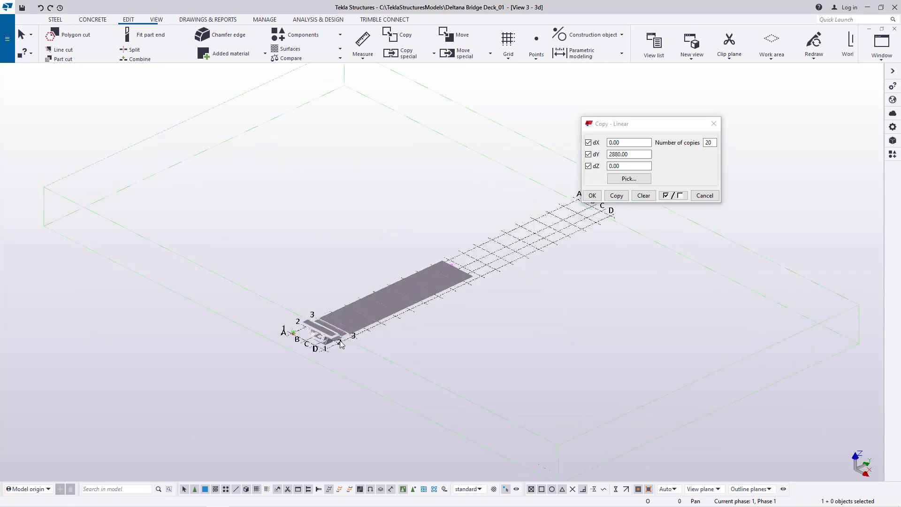
pyautogui.scroll(5, 302, 326)
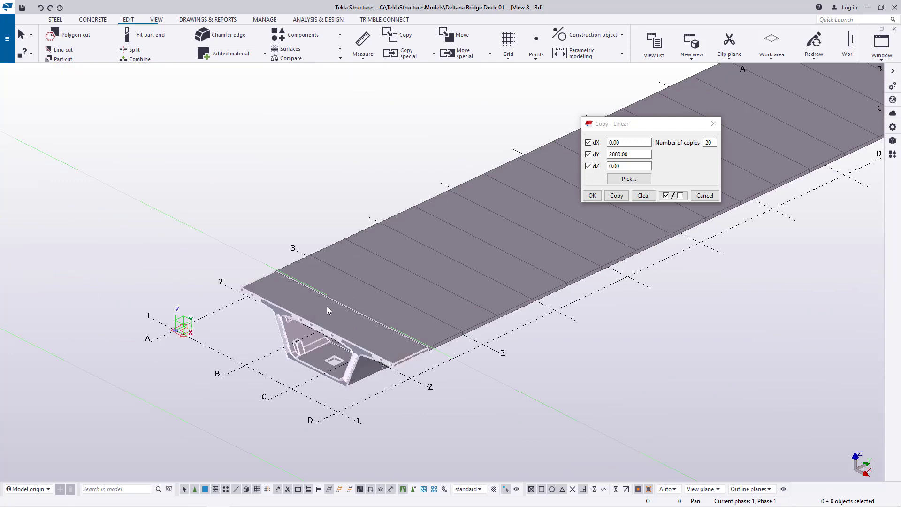
# Close the Copy - Linear dialog to accept the 20 deck copies.
pyautogui.click(593, 195)
pyautogui.scroll(5, 345, 337)
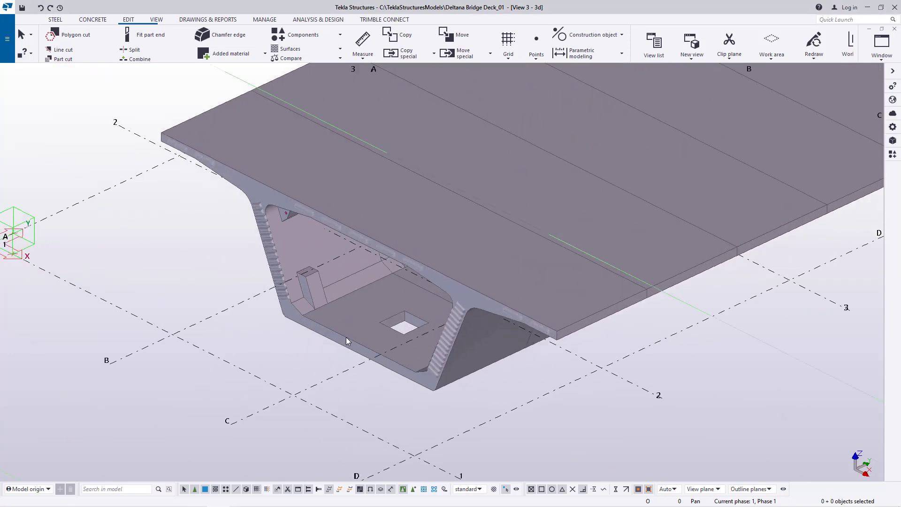
pyautogui.scroll(2, 346, 337)
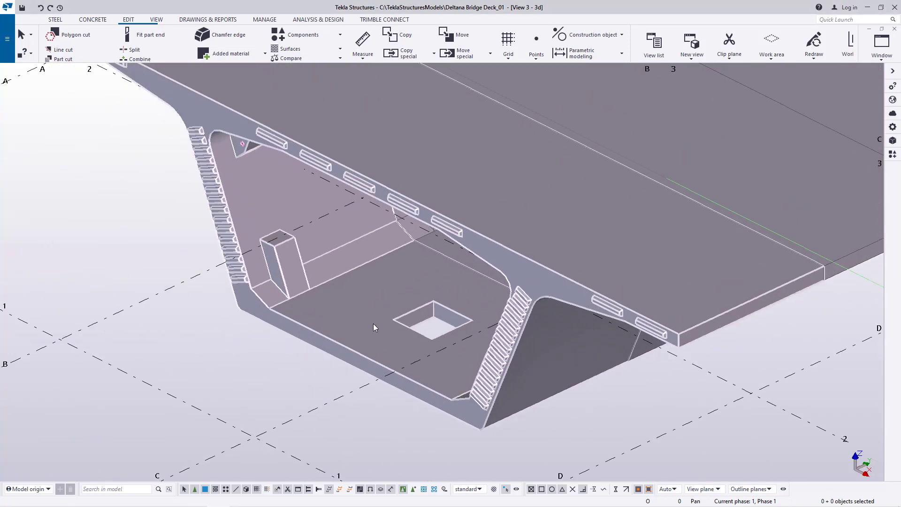
# Rotate the 3D view with the mouse to look along the girder toward its end.
pyautogui.click(156, 19)
pyautogui.click(394, 49)
pyautogui.click(393, 63)
pyautogui.moveTo(419, 302); pyautogui.dragTo(547, 263)
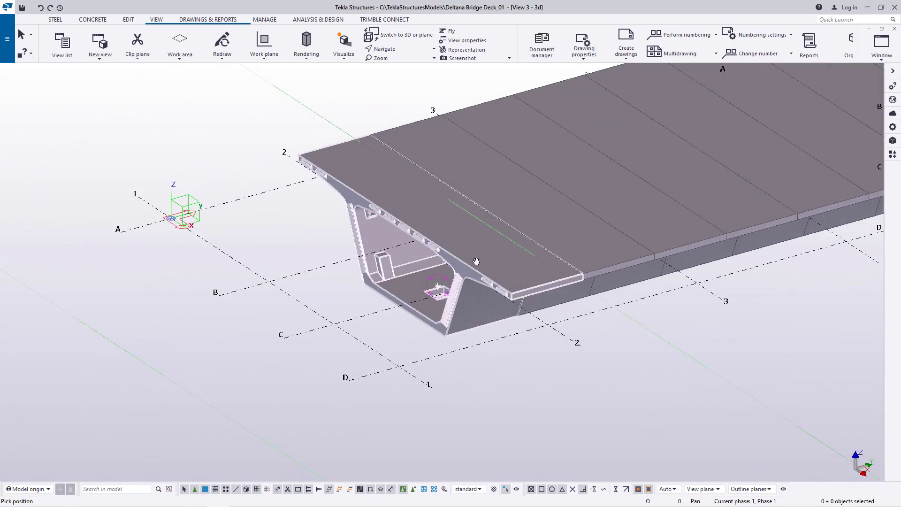
pyautogui.moveTo(346, 313); pyautogui.dragTo(369, 278)
pyautogui.scroll(-2, 369, 278)
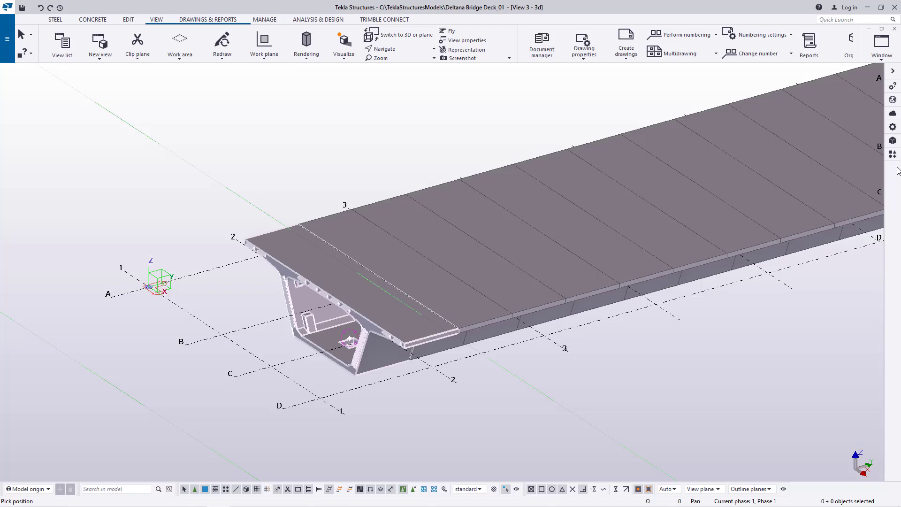
pyautogui.scroll(4, 358, 334)
# Interrupt the pick commands and orbit closer to the box-girder underside.
pyautogui.rightClick(338, 151)
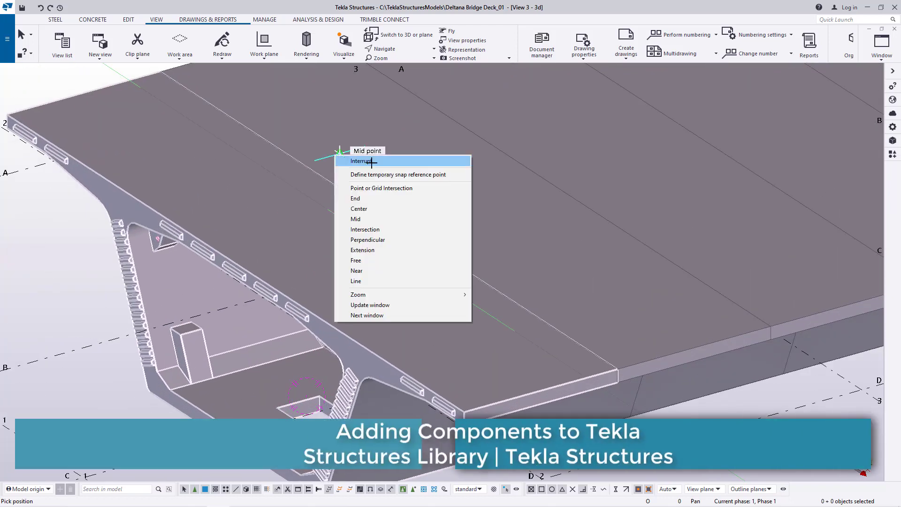
pyautogui.click(356, 161)
pyautogui.scroll(-4, 366, 263)
pyautogui.click(396, 59)
pyautogui.moveTo(362, 266)
pyautogui.keyDown('ctrl'); pyautogui.mouseDown(button='middle')
pyautogui.moveTo(401, 265)
pyautogui.moveTo(412, 239)
pyautogui.mouseUp(button='middle'); pyautogui.keyUp('ctrl')
pyautogui.keyDown('ctrl'); pyautogui.moveTo(406, 206); pyautogui.dragTo(225, 112, button='middle'); pyautogui.keyUp('ctrl')
pyautogui.rightClick(225, 112)
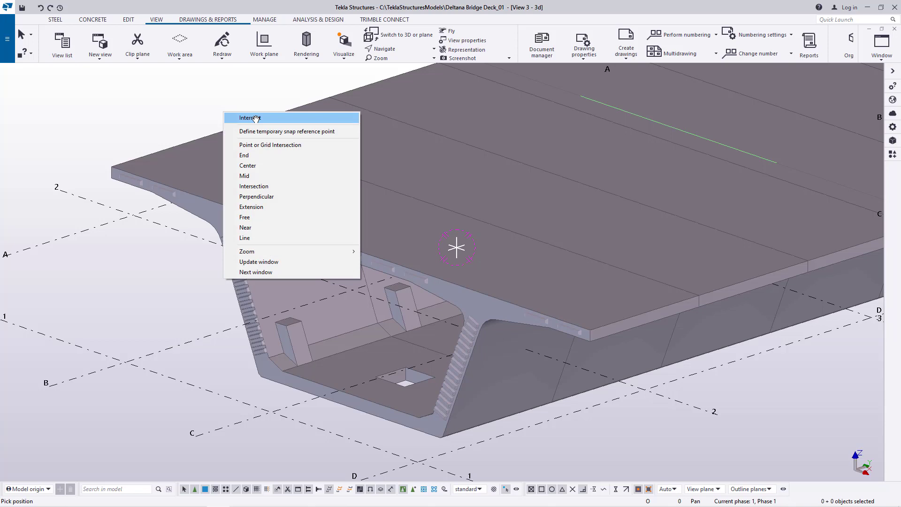
pyautogui.click(256, 119)
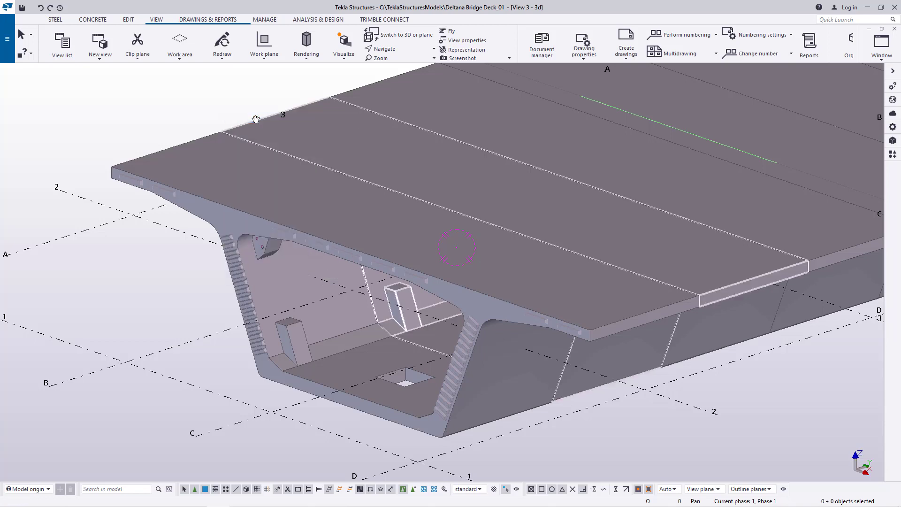
pyautogui.scroll(6, 235, 249)
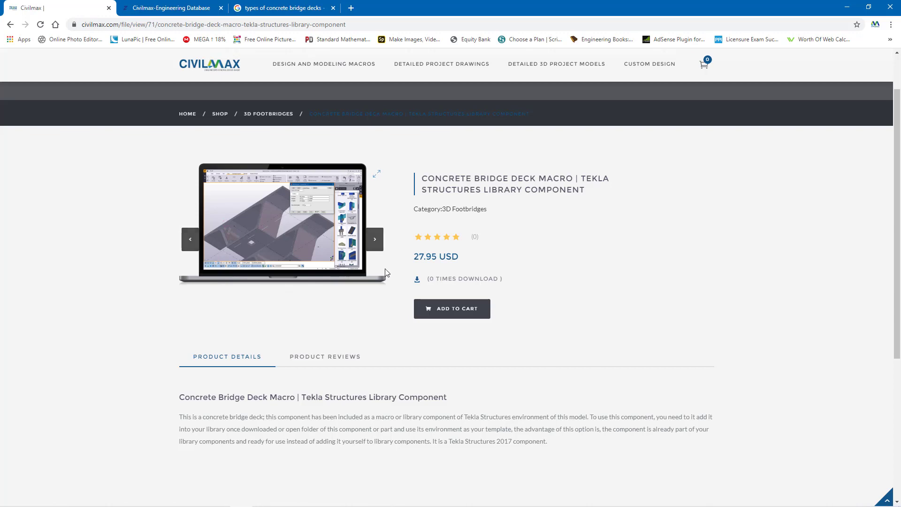
# Browse the Concrete Bridge Deck Macro product images full-screen, then close the viewer.
pyautogui.click(376, 174)
pyautogui.click(881, 278)
pyautogui.click(881, 278)
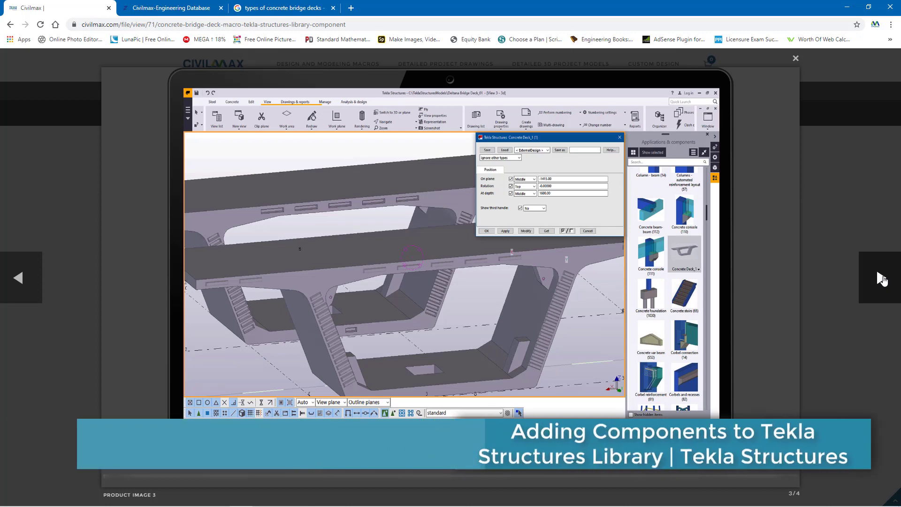
pyautogui.click(881, 279)
pyautogui.click(881, 278)
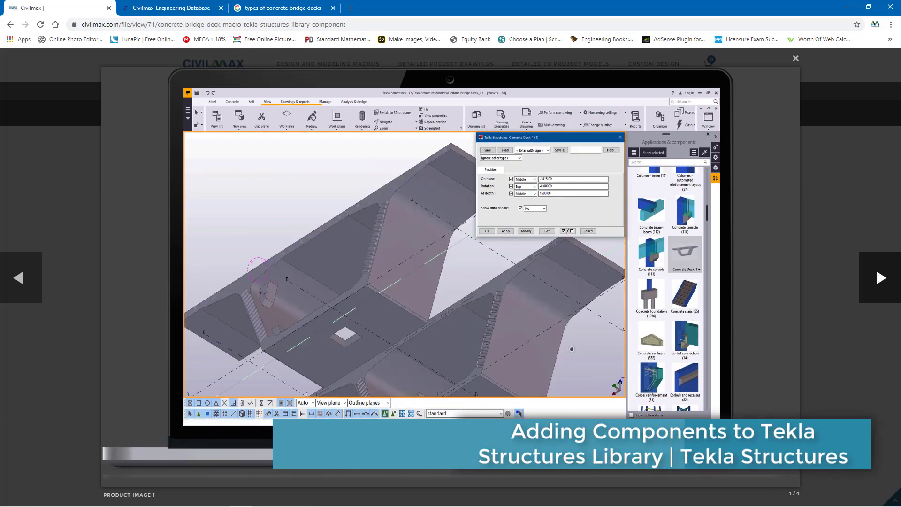
pyautogui.click(796, 59)
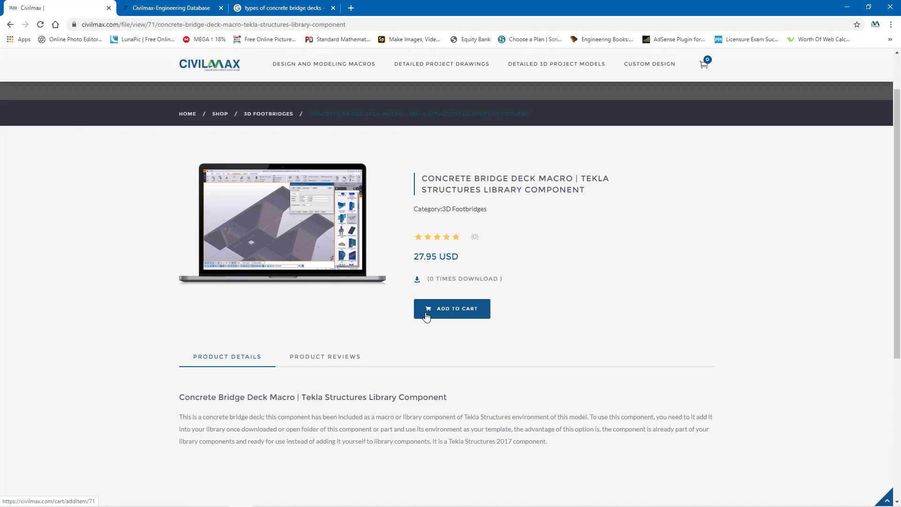
# Add the Concrete Bridge Deck Macro to the cart and proceed to checkout.
pyautogui.click(456, 313)
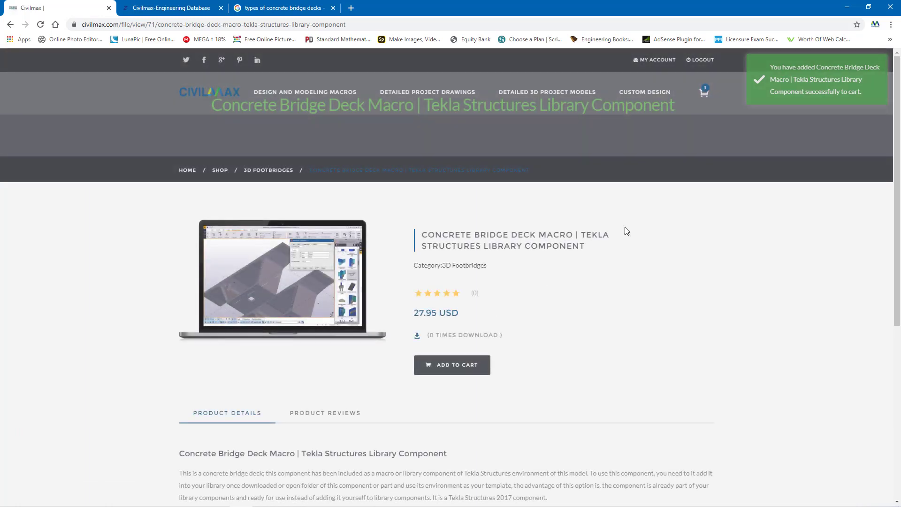
pyautogui.moveTo(703, 97)
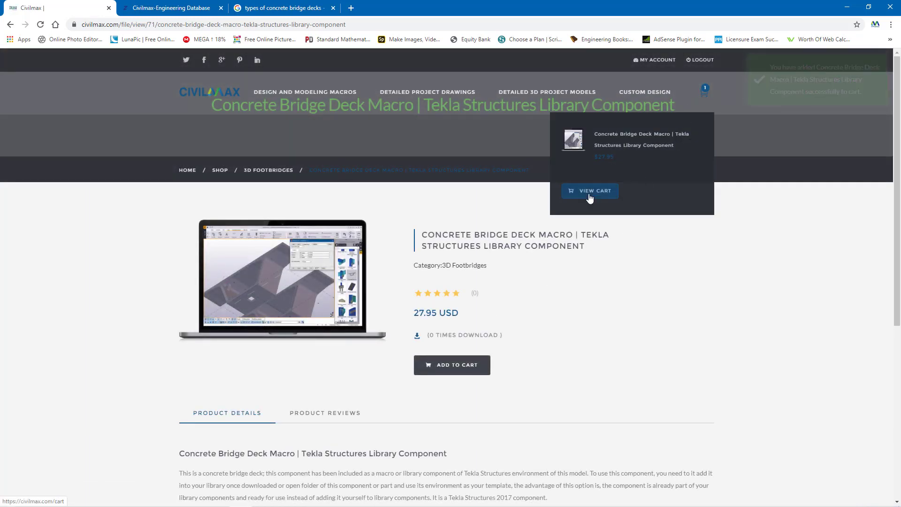
pyautogui.click(591, 193)
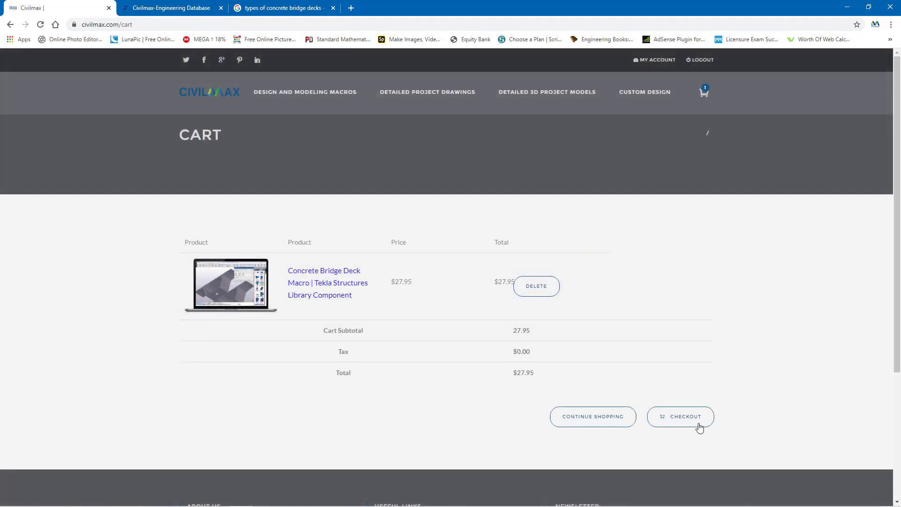
pyautogui.click(699, 422)
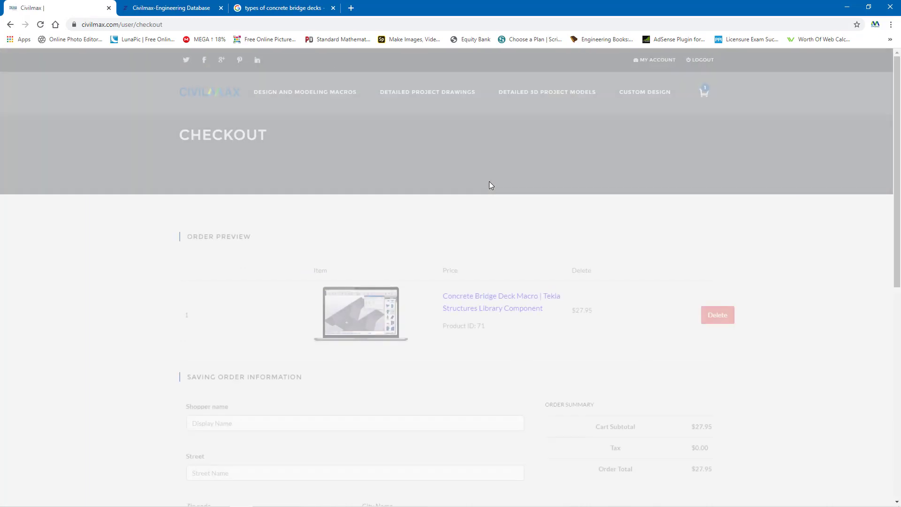
# Autofill the shopper's address fields from a saved entry and accept the terms.
pyautogui.scroll(-6, 493, 197)
pyautogui.click(672, 372)
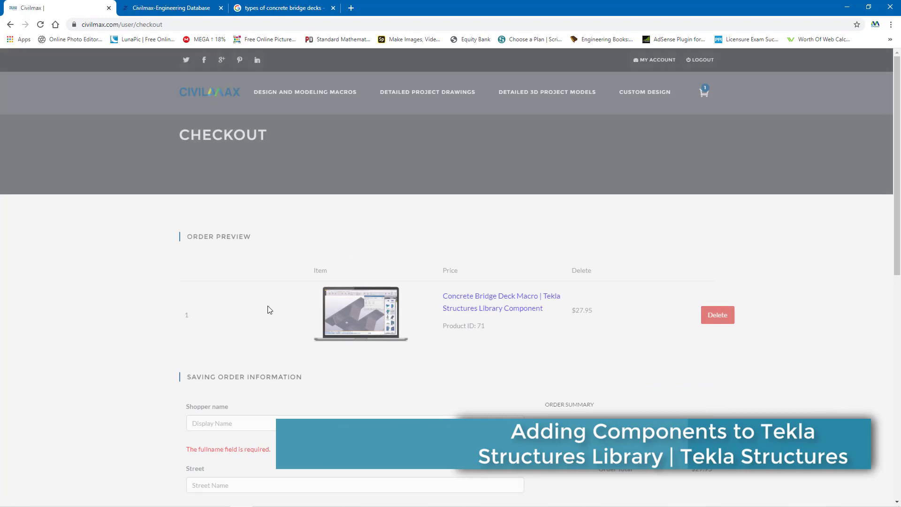
pyautogui.scroll(-5, 277, 305)
pyautogui.click(196, 196)
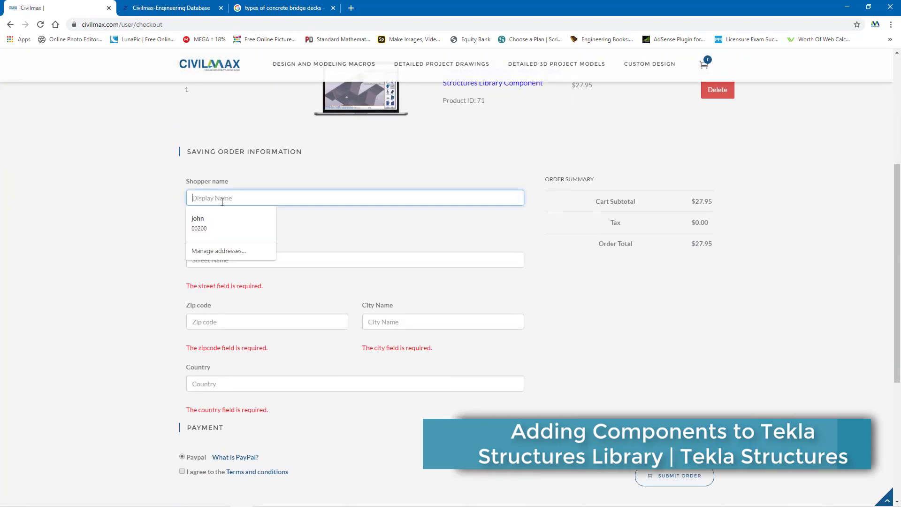
pyautogui.click(221, 220)
pyautogui.scroll(-2, 308, 265)
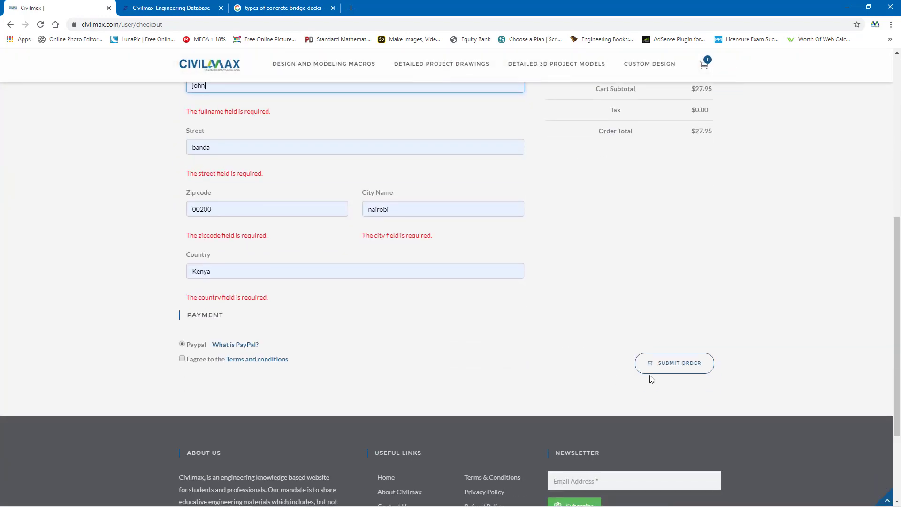
pyautogui.click(190, 359)
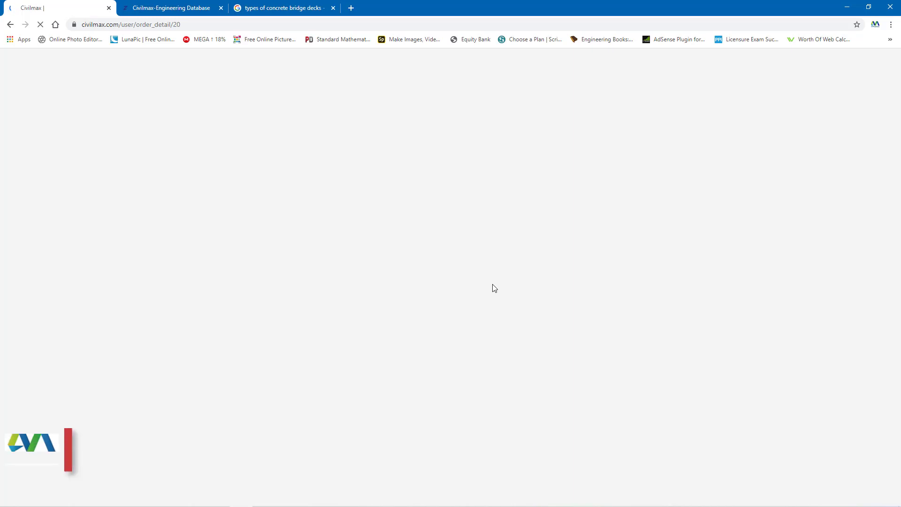
# Choose Pay with PayPal for the pending 27.95 USD order.
pyautogui.scroll(-5, 502, 296)
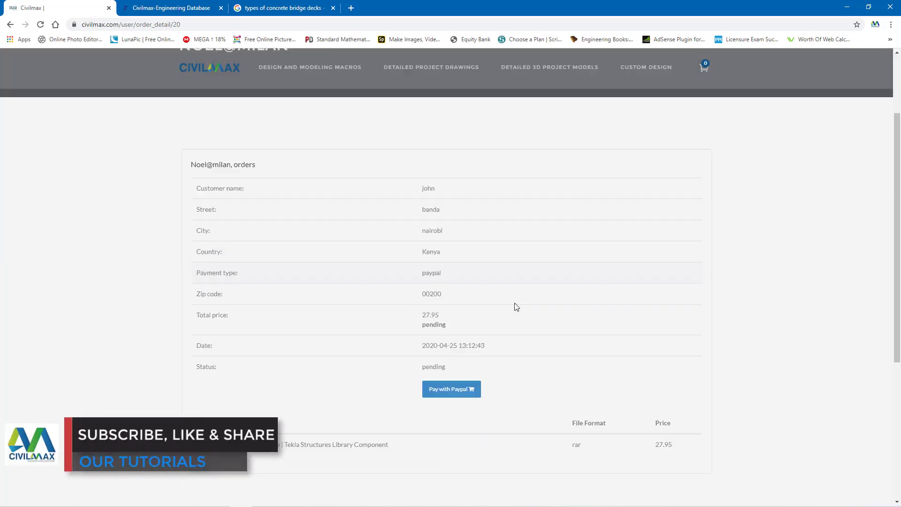
pyautogui.click(458, 270)
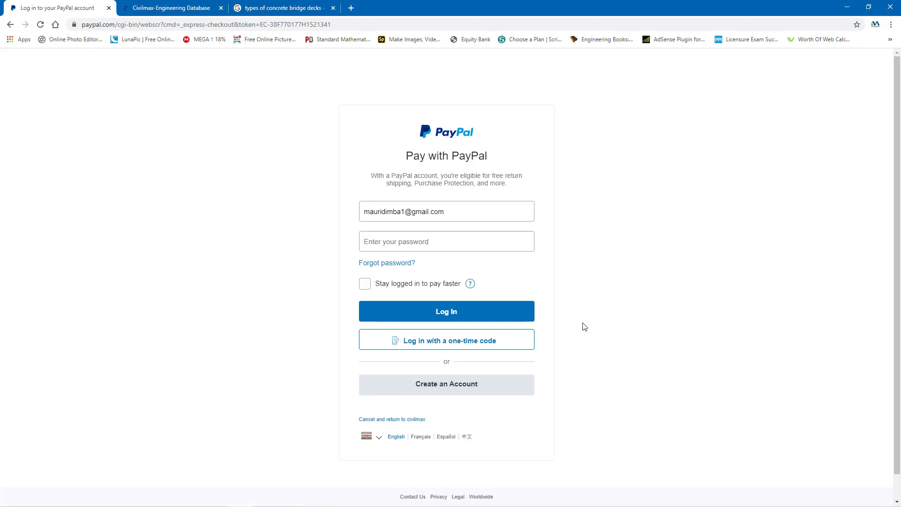
pyautogui.moveTo(287, 502)
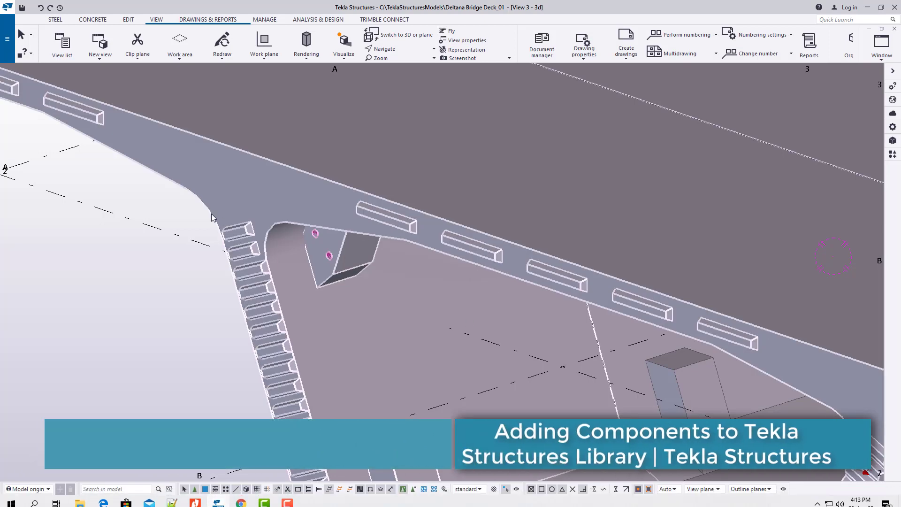
# Back in Tekla, orbit the 3D view around the copied bridge deck segments.
pyautogui.scroll(-5, 213, 217)
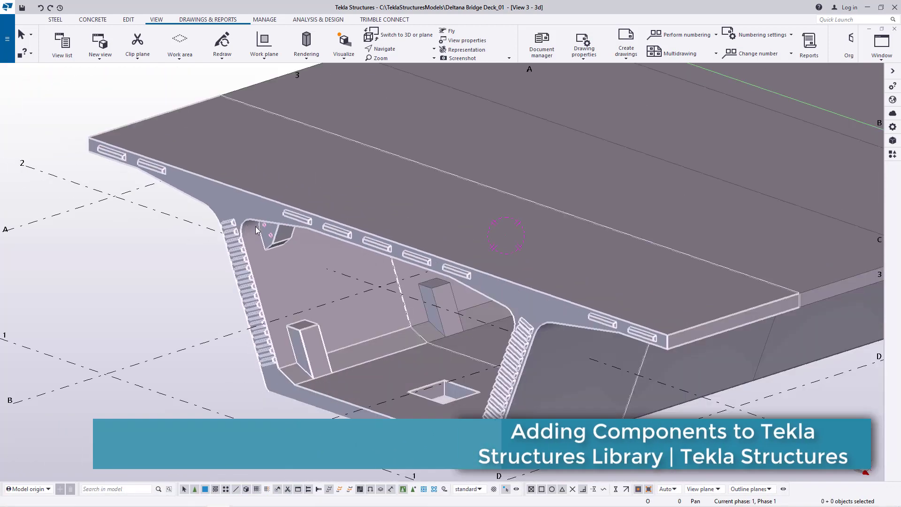
pyautogui.click(385, 49)
pyautogui.click(385, 64)
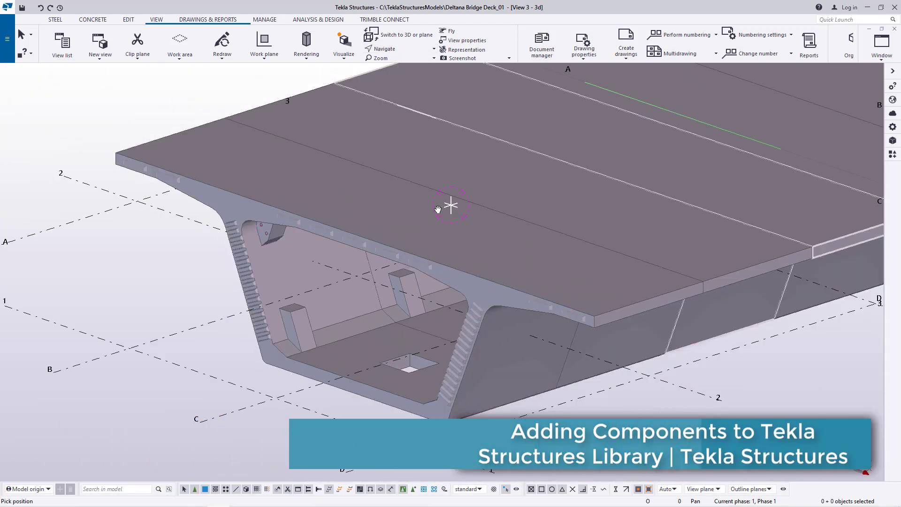
pyautogui.moveTo(373, 203)
pyautogui.keyDown('ctrl'); pyautogui.mouseDown(button='middle')
pyautogui.moveTo(298, 195)
pyautogui.moveTo(456, 140)
pyautogui.moveTo(319, 202)
pyautogui.moveTo(449, 216)
pyautogui.mouseUp(button='middle'); pyautogui.keyUp('ctrl')
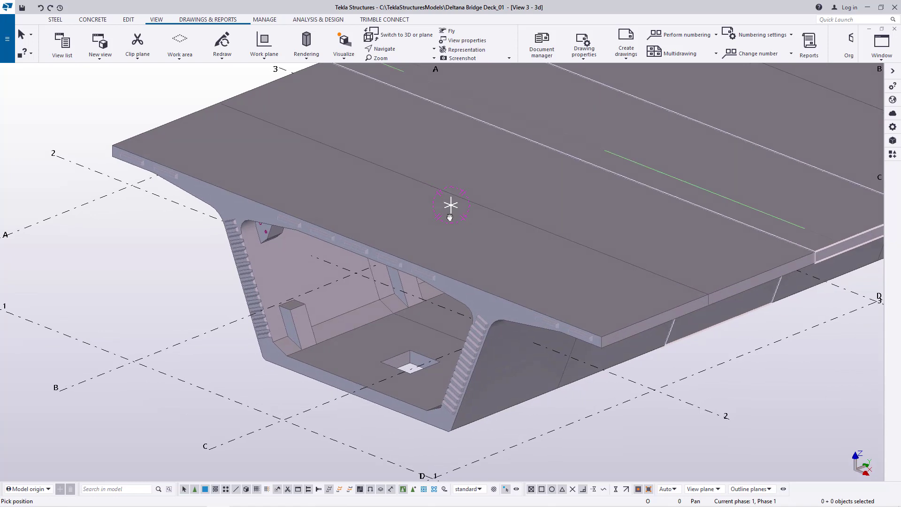